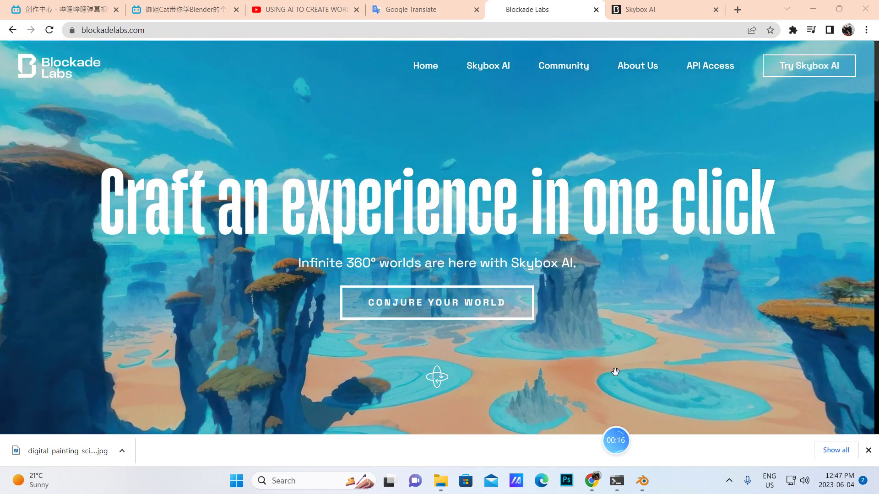
Step: On the Bilibili channel page, look at the AI人工智能的强大 and Blender卡通教程合集 collections and return to the collection list
left_click(196, 10)
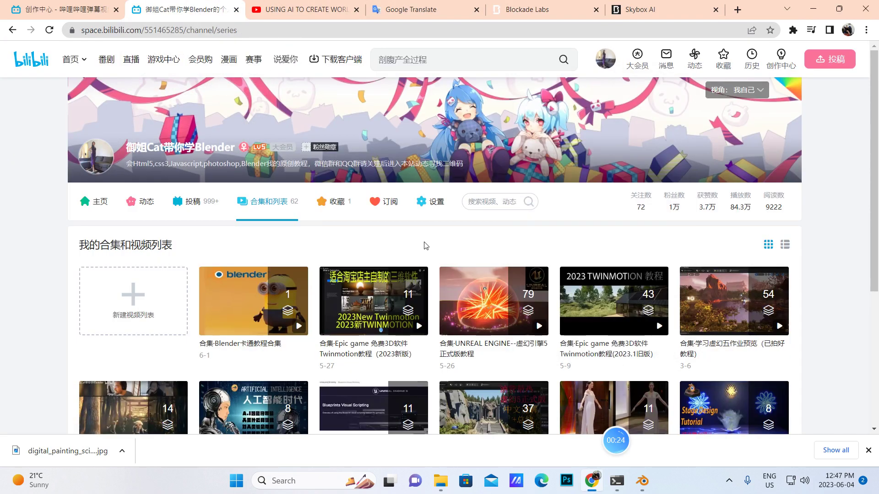
scroll(414, 229, "down", 1)
scroll(392, 194, "down", 1)
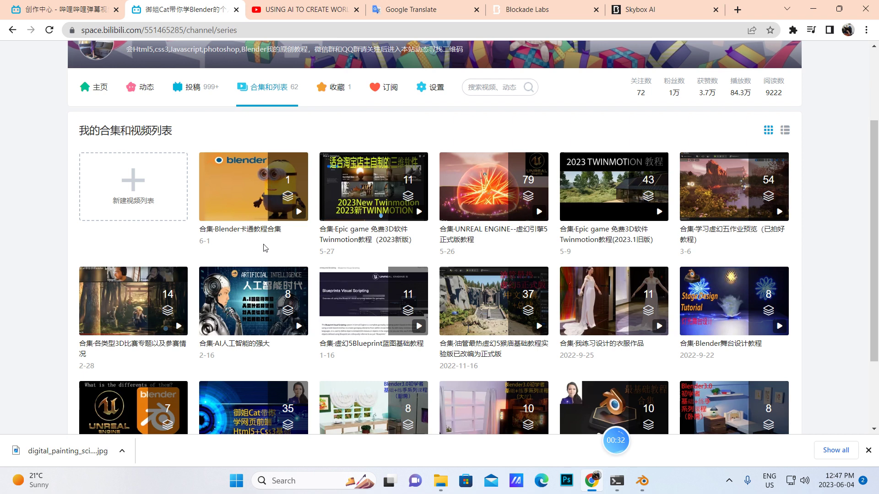
left_click(261, 308)
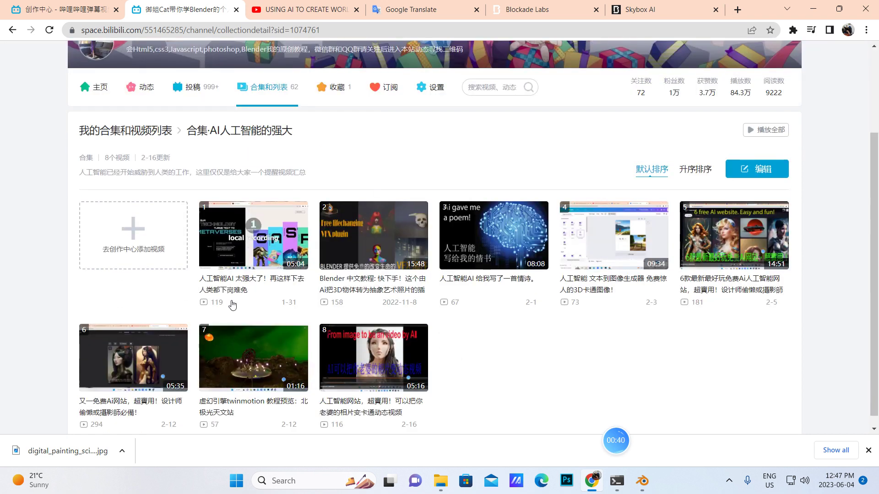
left_click(12, 30)
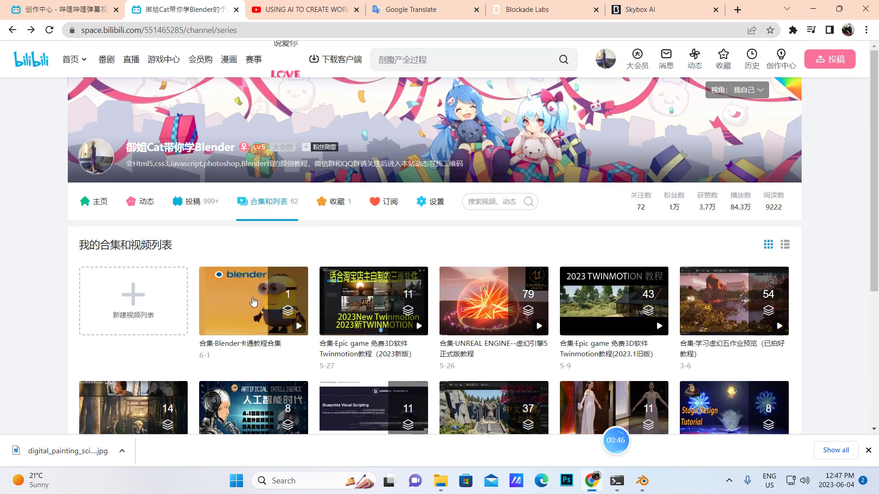
left_click(256, 311)
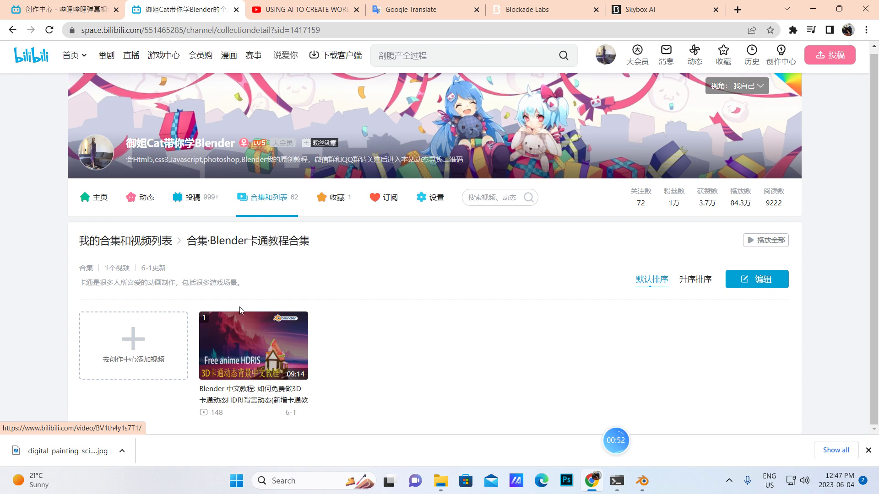
left_click(12, 30)
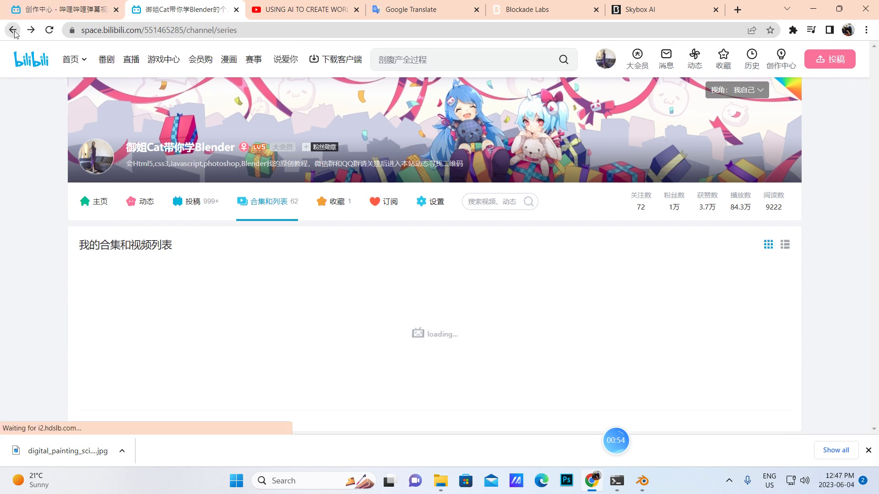
Step: Look through the first two pages of the channel's collection list and return to page 1
scroll(481, 219, "down", 3)
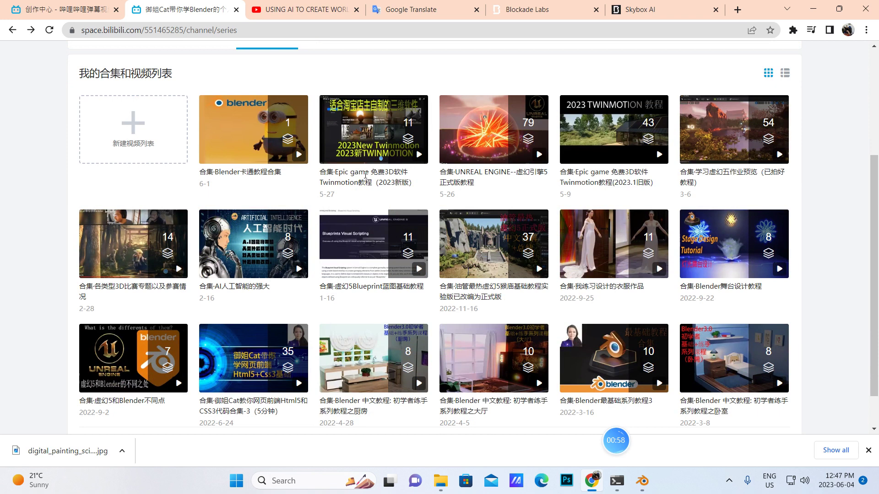
scroll(497, 349, "down", 1)
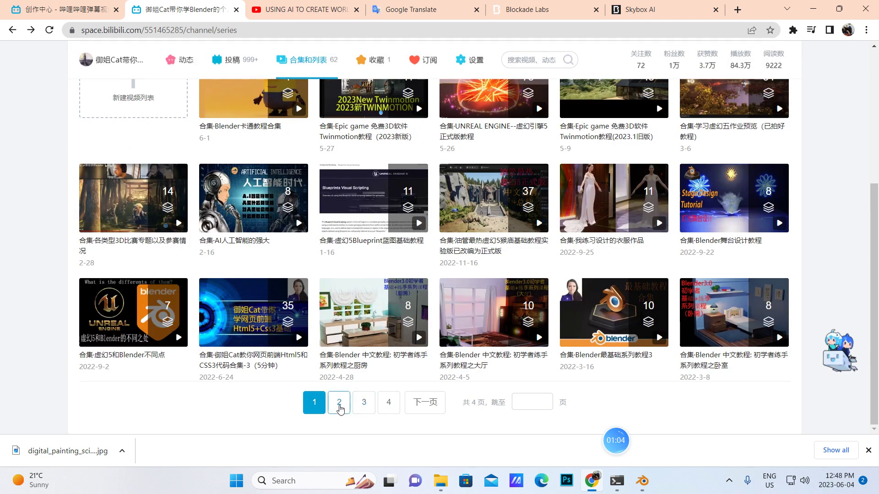
left_click(341, 417)
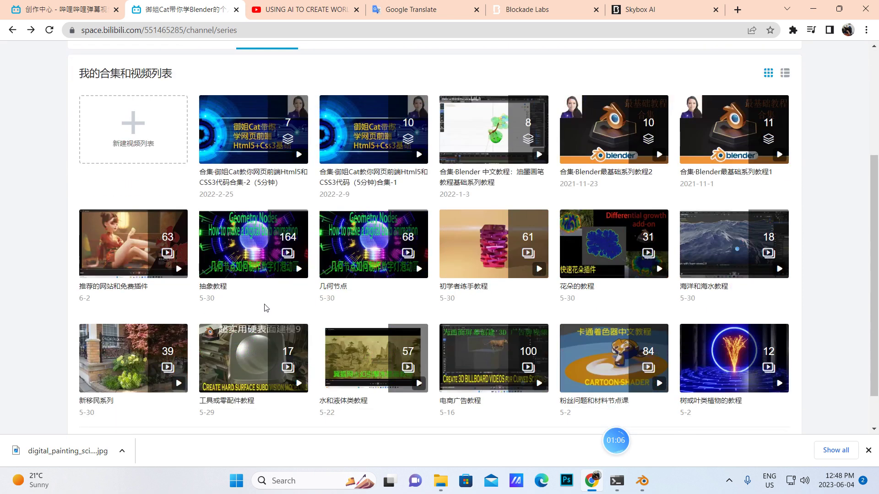
scroll(324, 414, "down", 1)
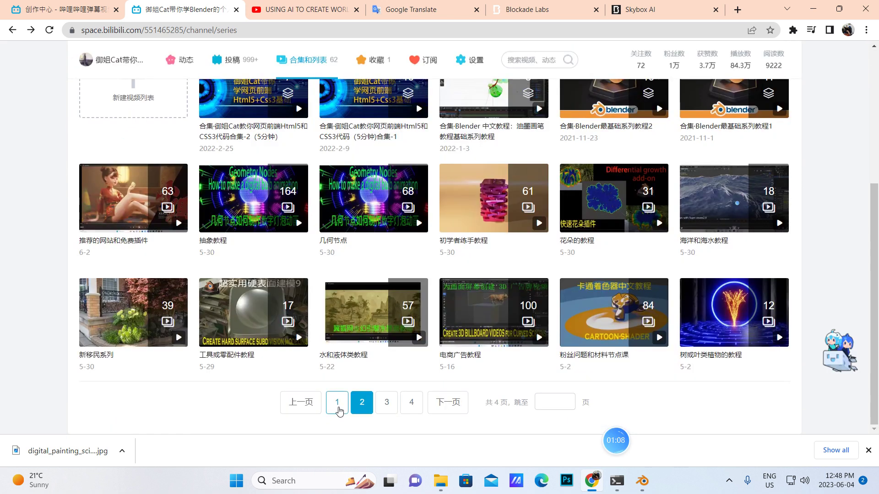
left_click(338, 412)
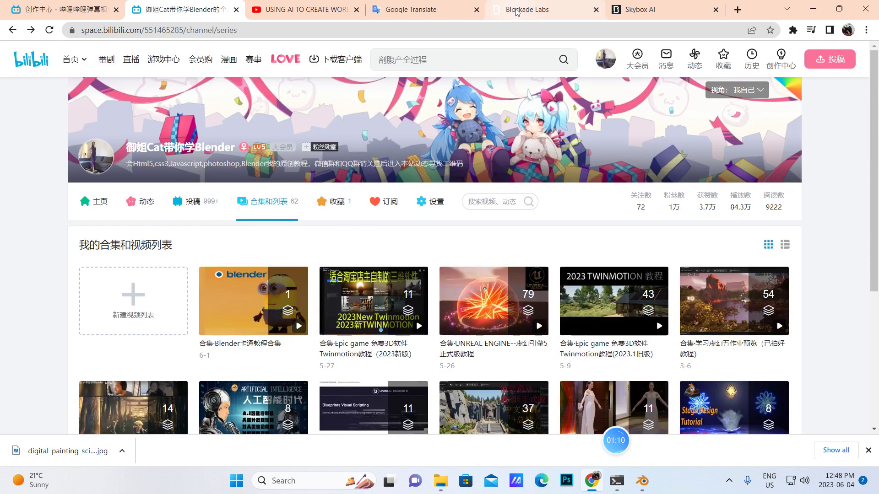
Step: Switch to Blender and set the final render's noise threshold to 0.5 and max samples to 128
left_click(642, 480)
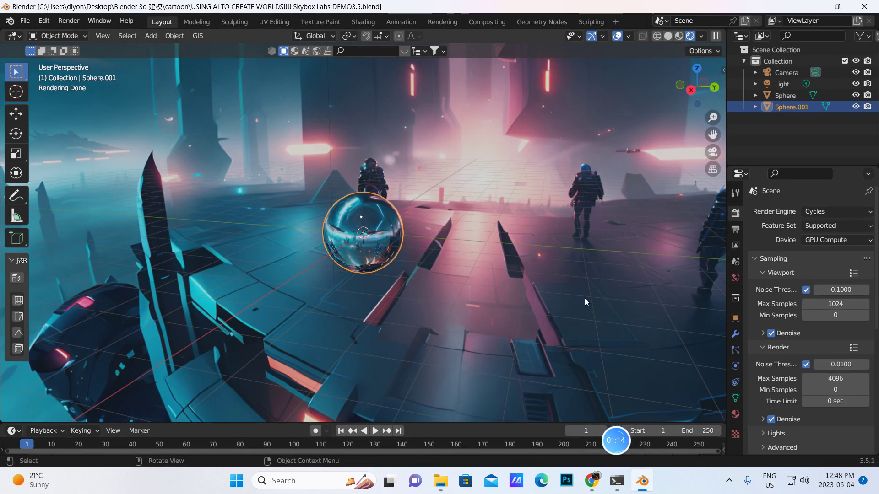
middle_click_drag(578, 295, 659, 282)
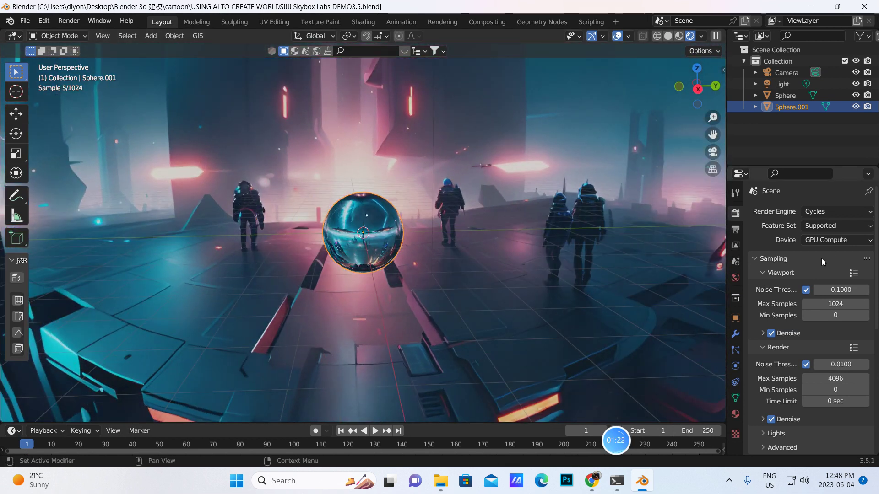
left_click(838, 364)
key("BackSpace")
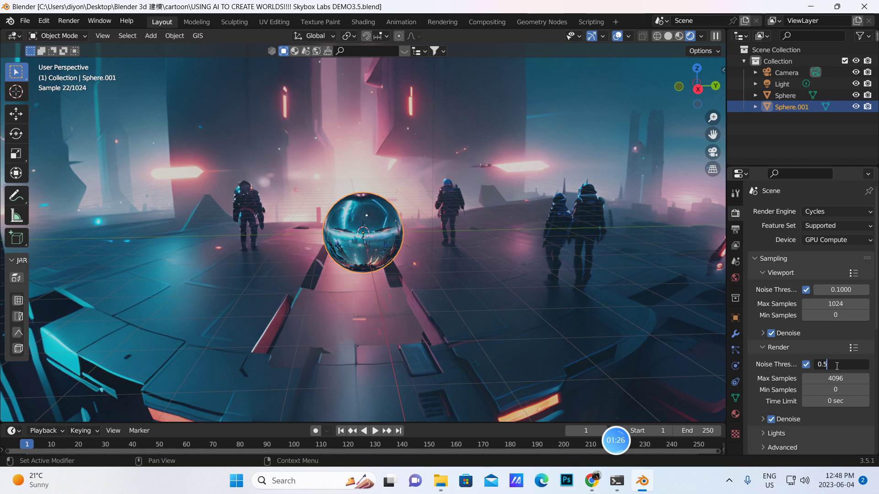
type("0.5")
key("Return")
left_click(843, 378)
key("BackSpace")
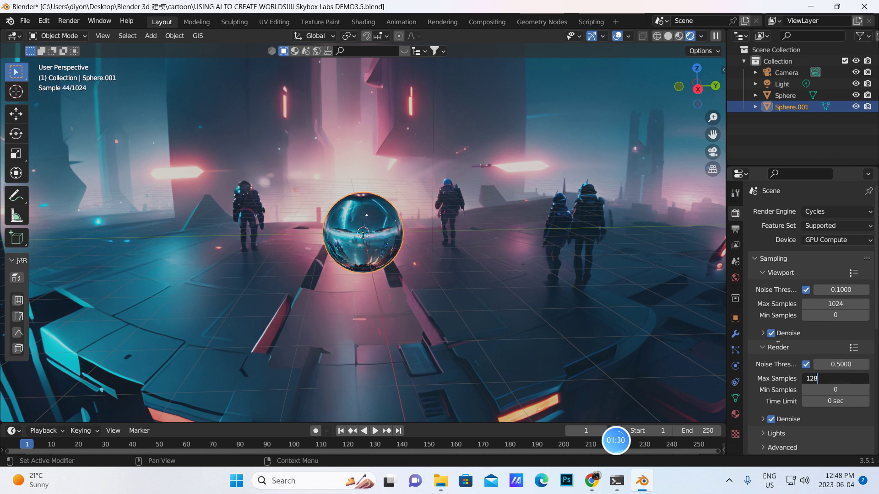
type("128")
key("Return")
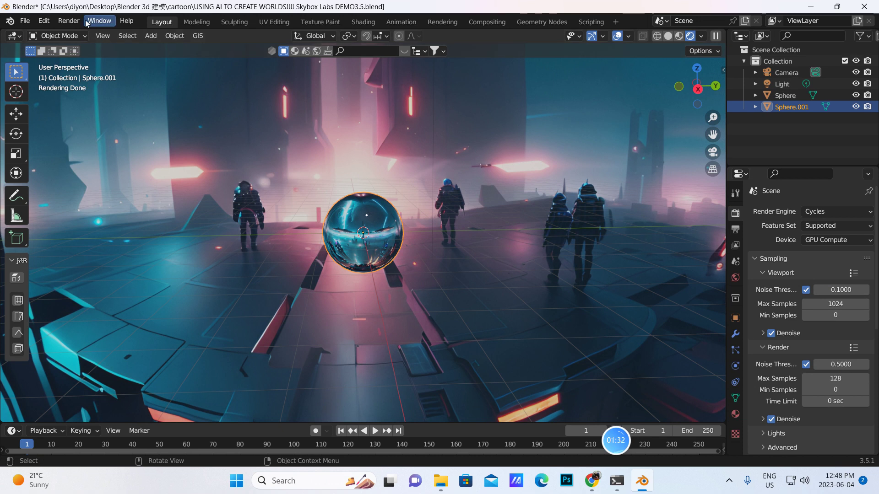
Step: Look through the camera with the camera locked to the view and reframe it on the reflective sphere with the figures behind it
left_click(69, 21)
left_click(712, 152)
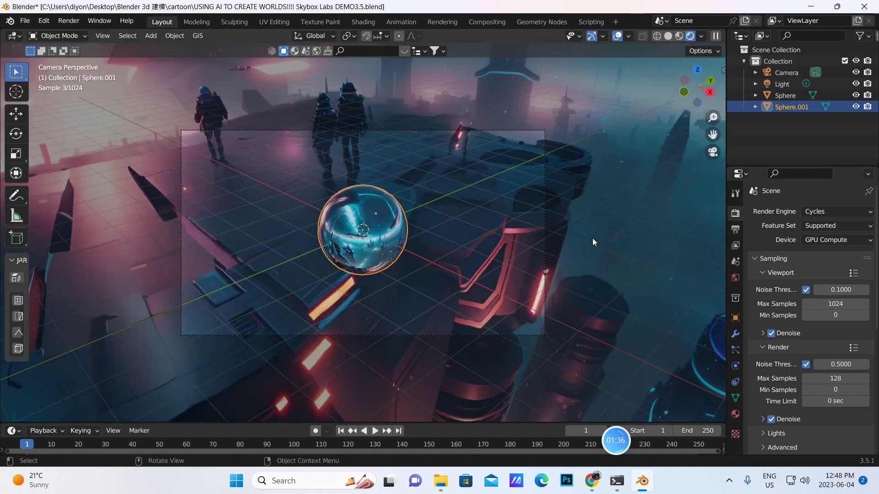
key("n")
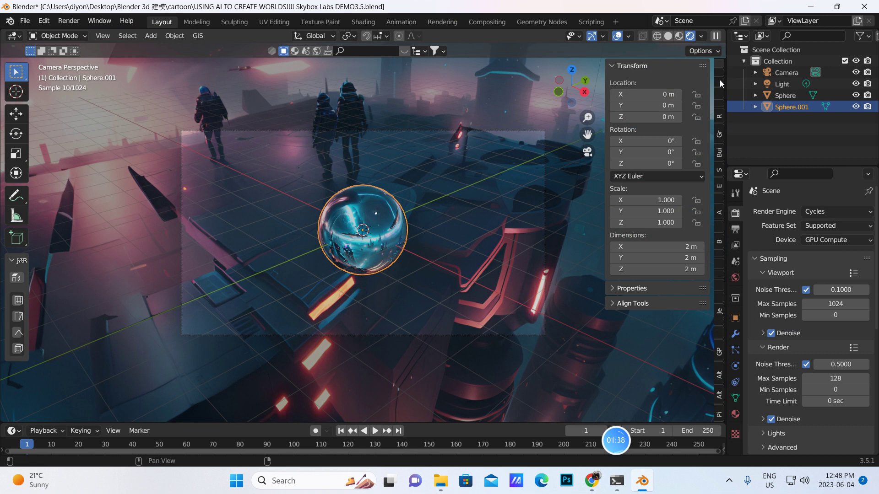
left_click(718, 83)
middle_click_drag(460, 298, 425, 262)
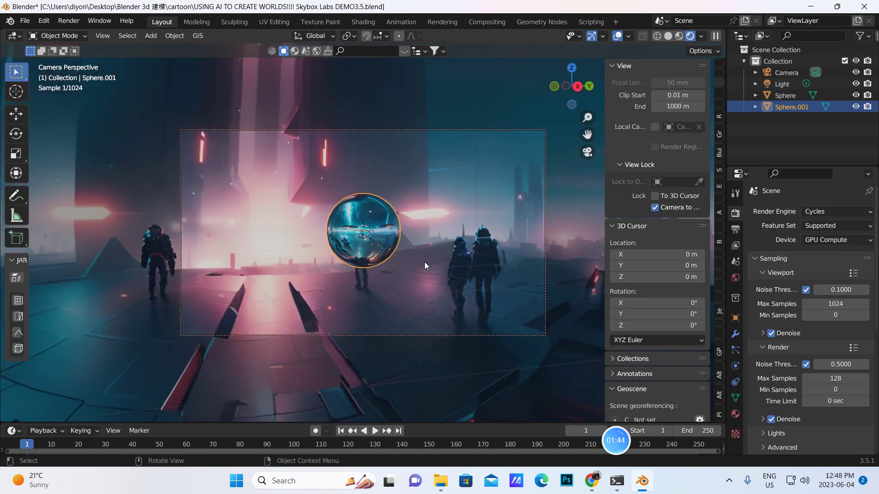
scroll(424, 262, "down", 3)
scroll(424, 262, "up", 2)
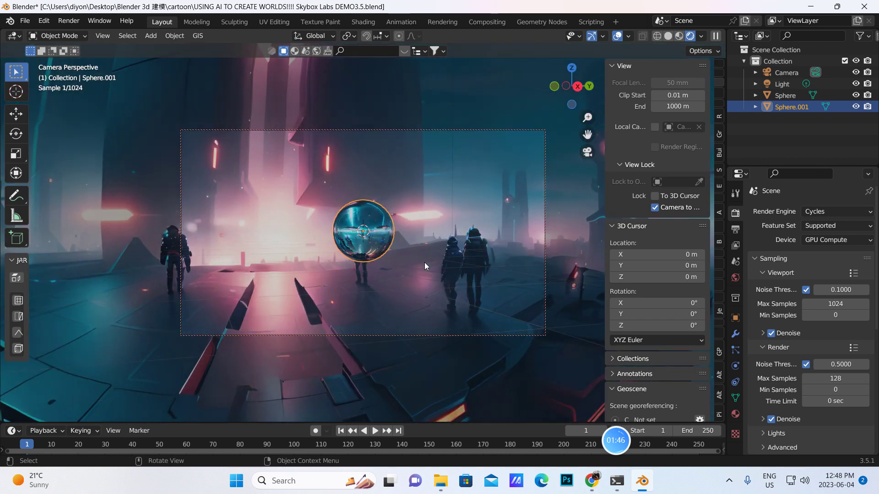
middle_click_drag(425, 262, 465, 265)
Step: Try rendering the camera view as a still image, check its image saving options and close the render window
left_click(68, 21)
left_click(93, 35)
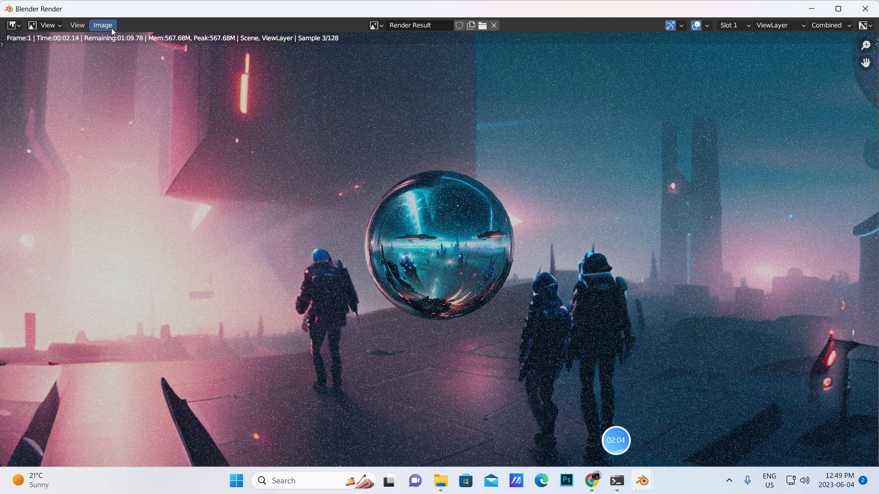
left_click(103, 25)
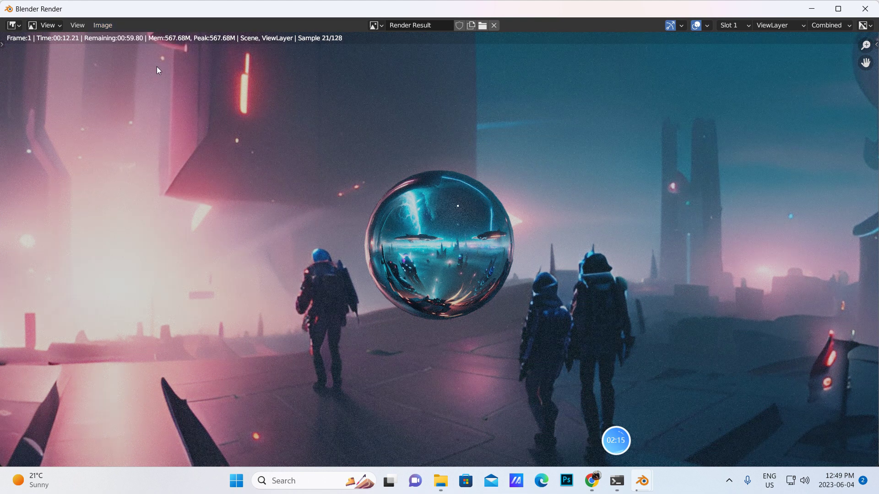
left_click(99, 25)
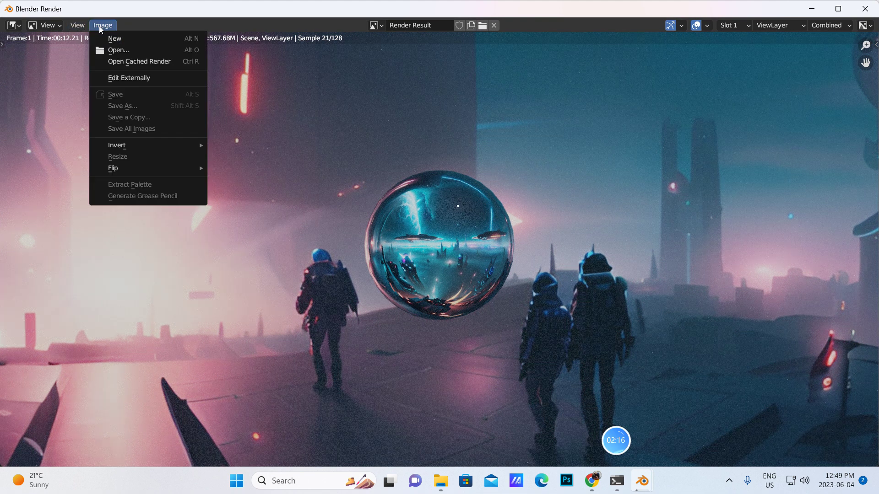
left_click(865, 9)
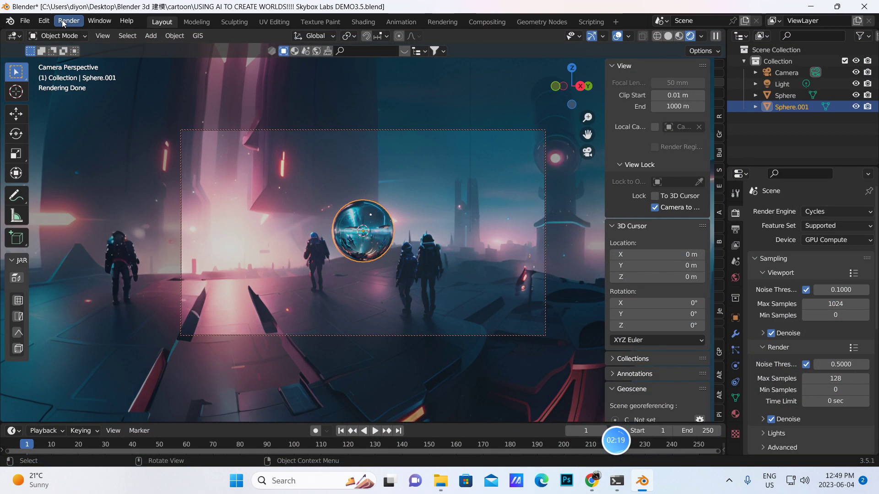
Step: Save the current Blender file and start a new General file
left_click(26, 21)
left_click(41, 96)
left_click(27, 21)
mouse_move(68, 33)
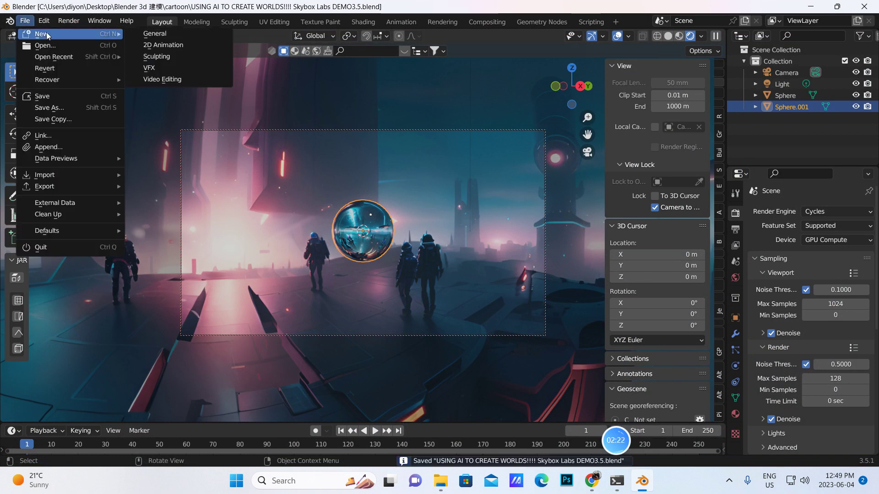
left_click(139, 34)
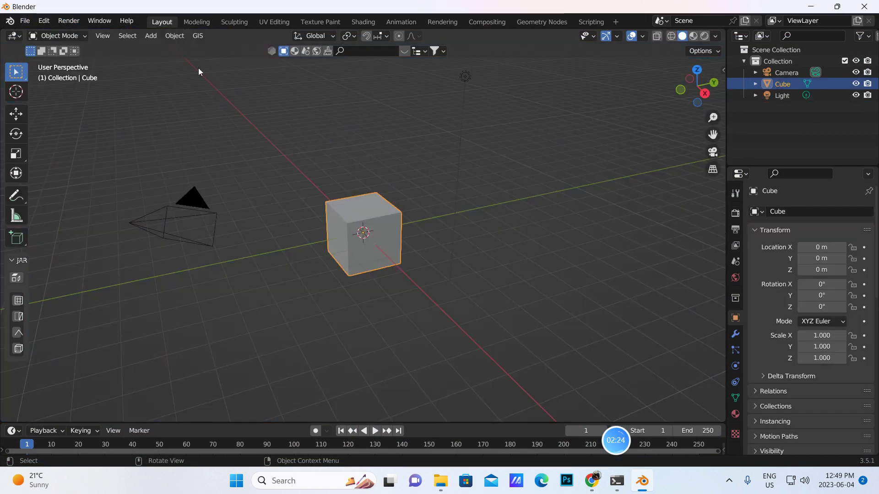
Step: Delete the default cube from the new scene
key("x")
left_click(377, 257)
middle_click_drag(395, 259, 376, 249)
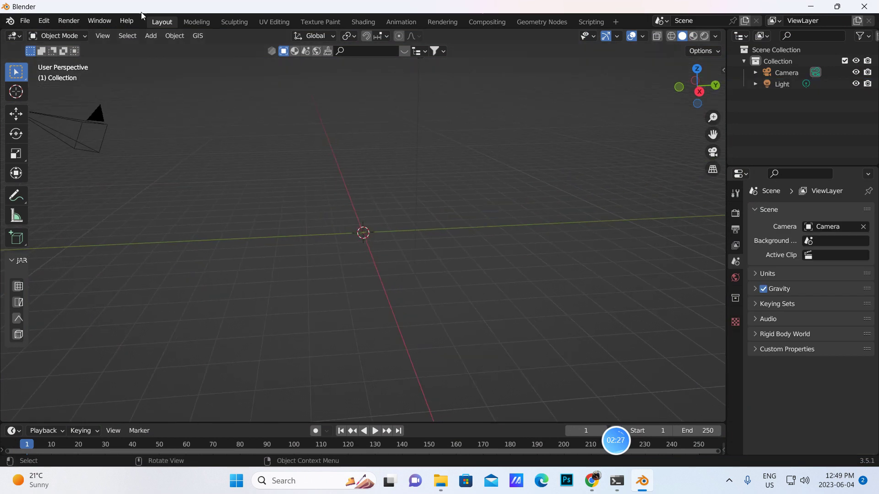
Step: Add a UV sphere at the scene's origin and apply smooth shading to it
left_click(152, 37)
mouse_move(187, 49)
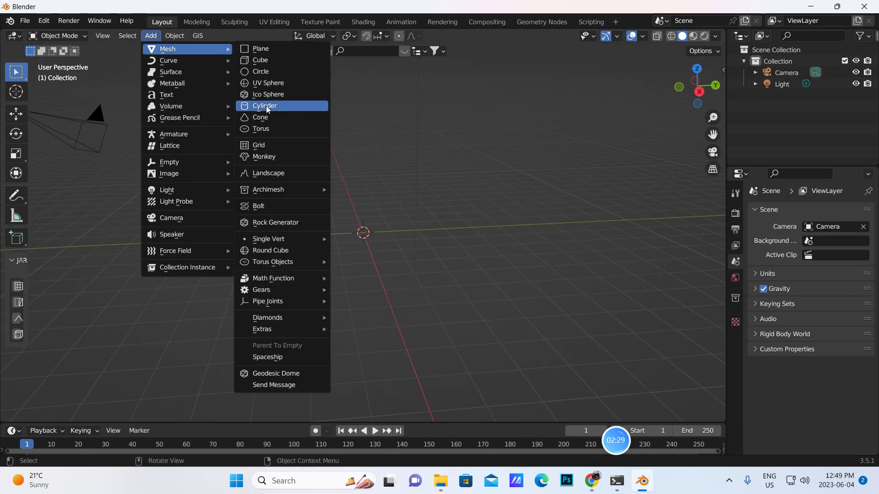
left_click(265, 83)
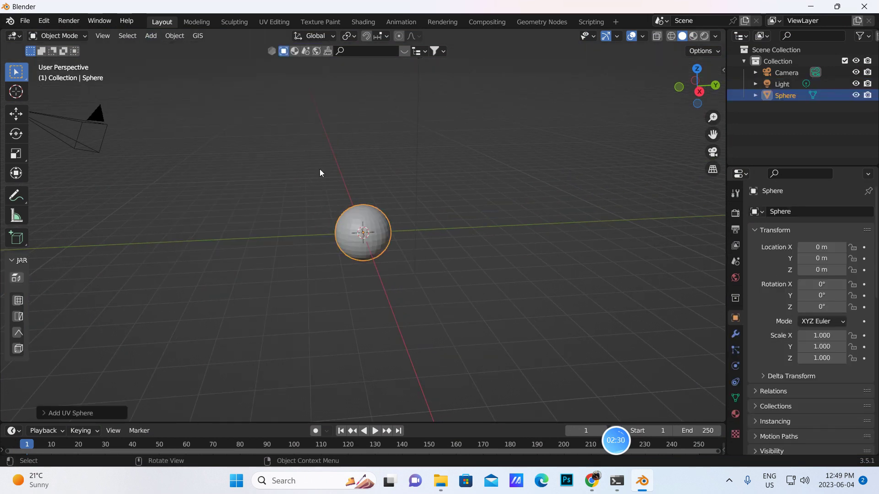
scroll(380, 229, "up", 3)
right_click(380, 228)
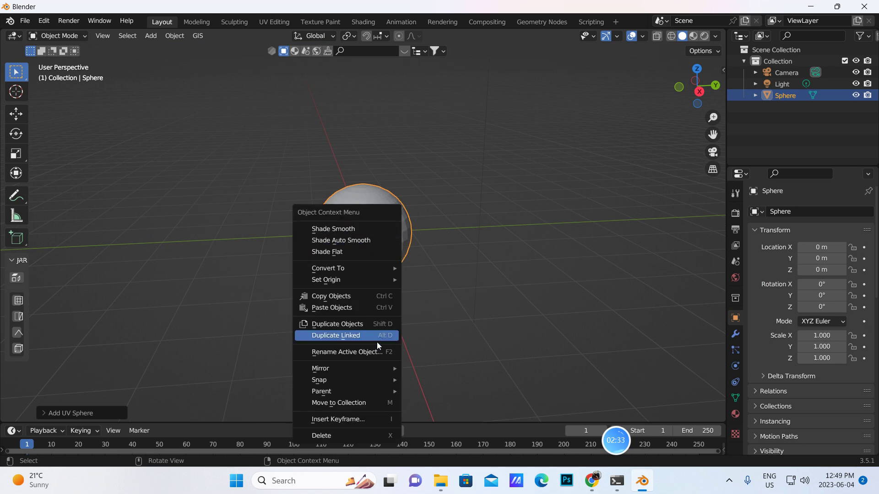
left_click(361, 229)
Step: Set the sphere's X, Y and Z scale to 10 so that it encloses the scene's centre
double_click(826, 334)
left_click(755, 358)
left_click_drag(822, 335, 820, 359)
type("10")
key("Return")
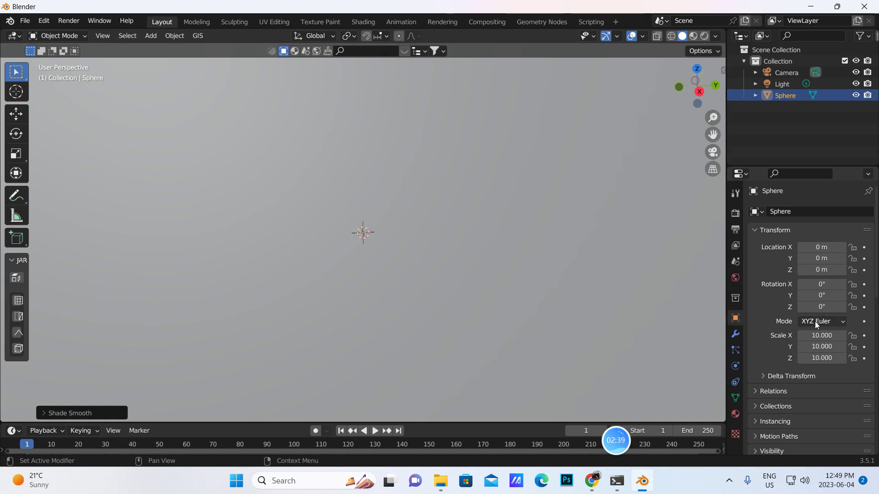
scroll(562, 288, "down", 5)
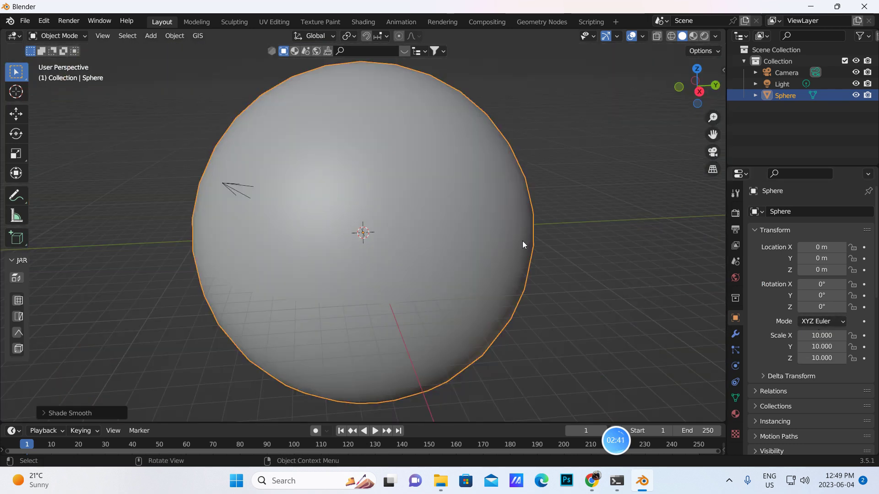
scroll(513, 237, "up", 5)
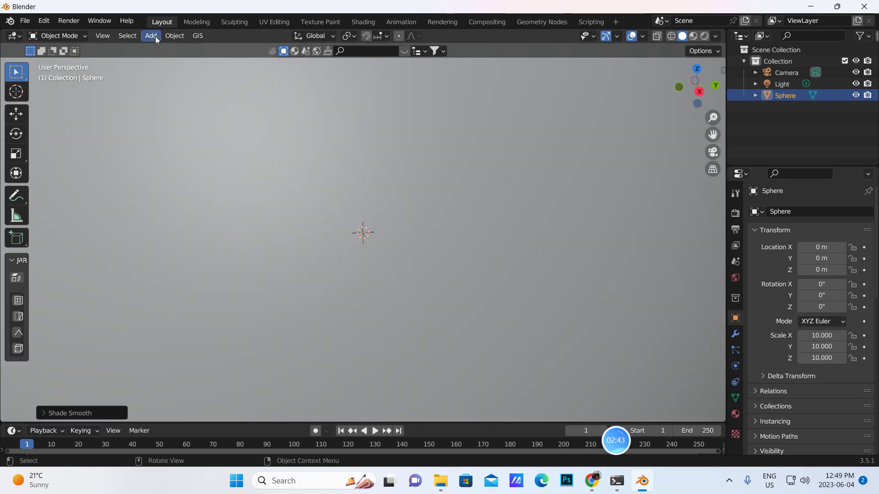
left_click(152, 36)
mouse_move(155, 50)
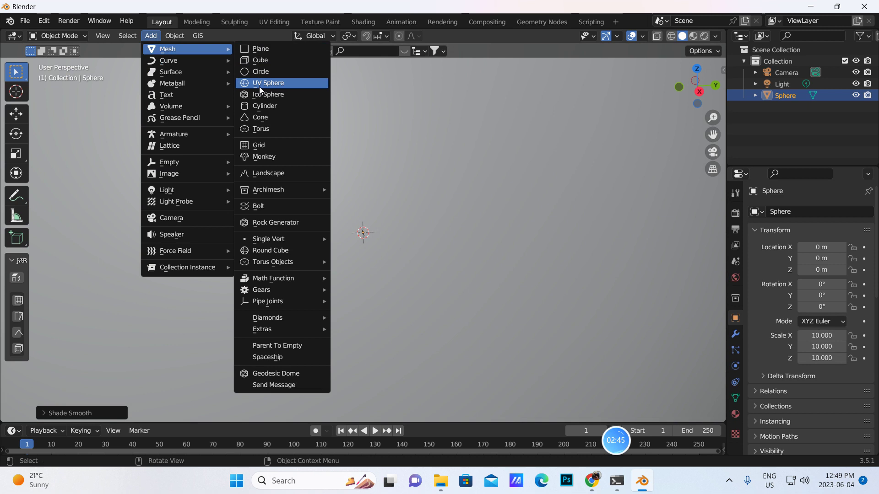
scroll(490, 265, "down", 3)
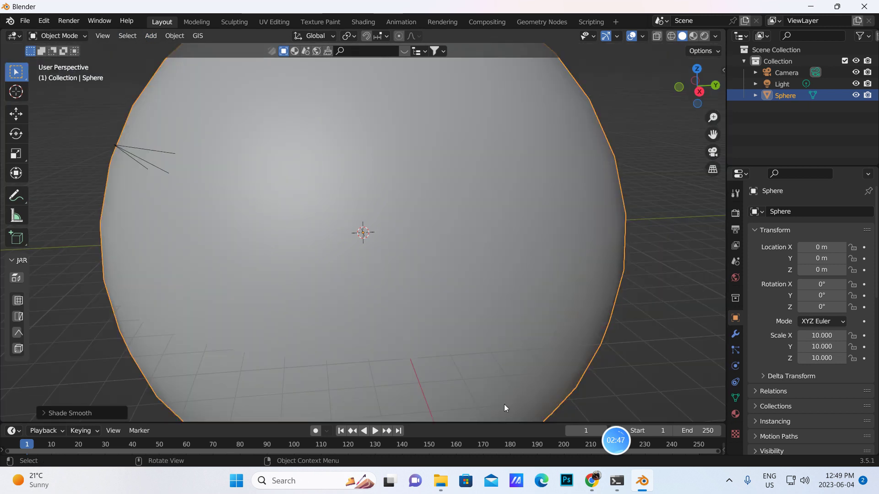
Step: Switch to the Skybox AI page in the browser and generate a world from the existing sci-fi city prompt in Digital Painting style
left_click(590, 480)
left_click(527, 13)
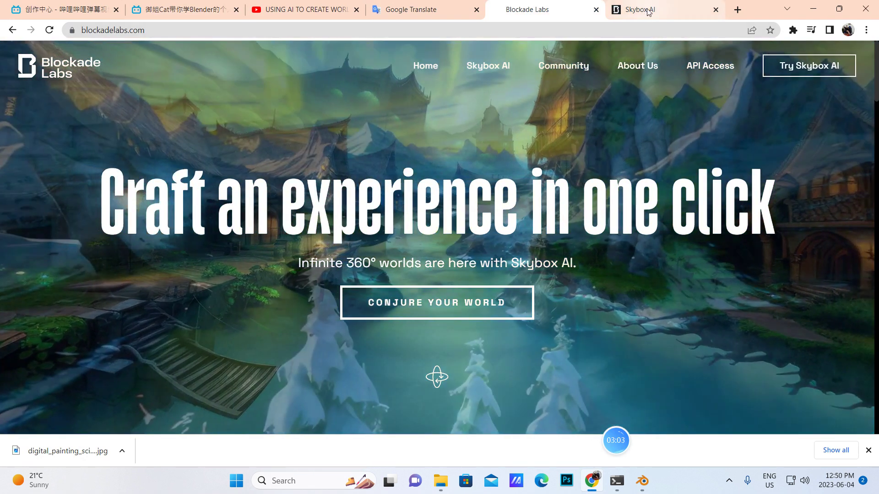
left_click(634, 20)
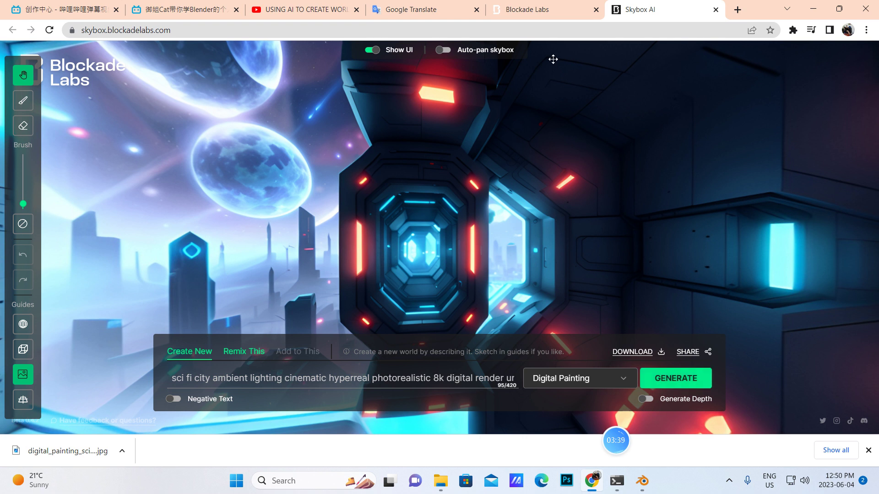
left_click(680, 381)
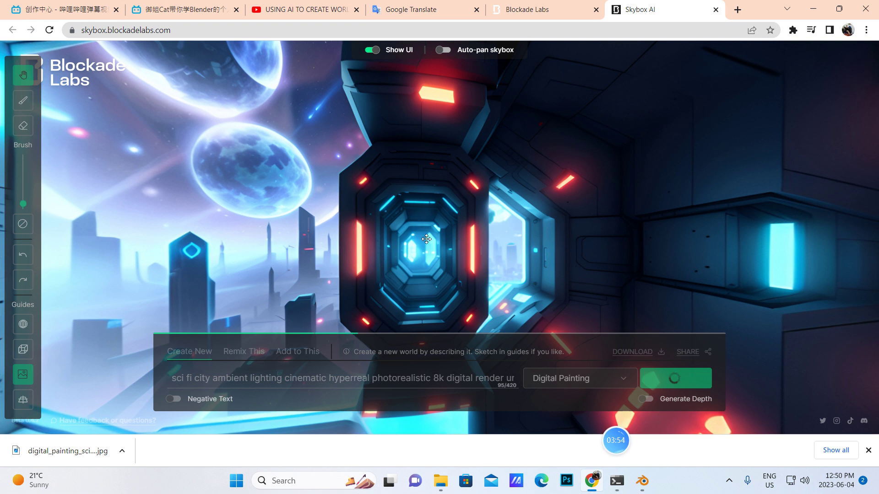
Step: Review the prepared prompts and style names alongside their Chinese translations in Google Translate, returning to Skybox AI
left_click(407, 11)
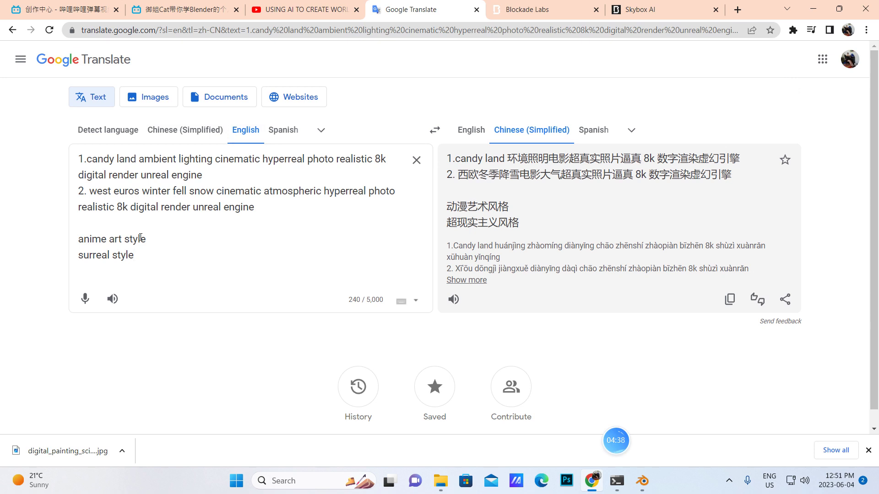
left_click(641, 9)
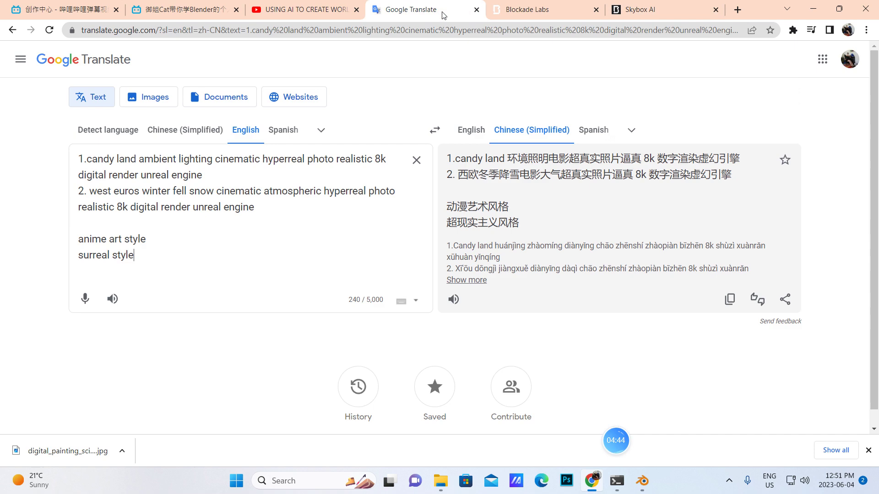
left_click(443, 13)
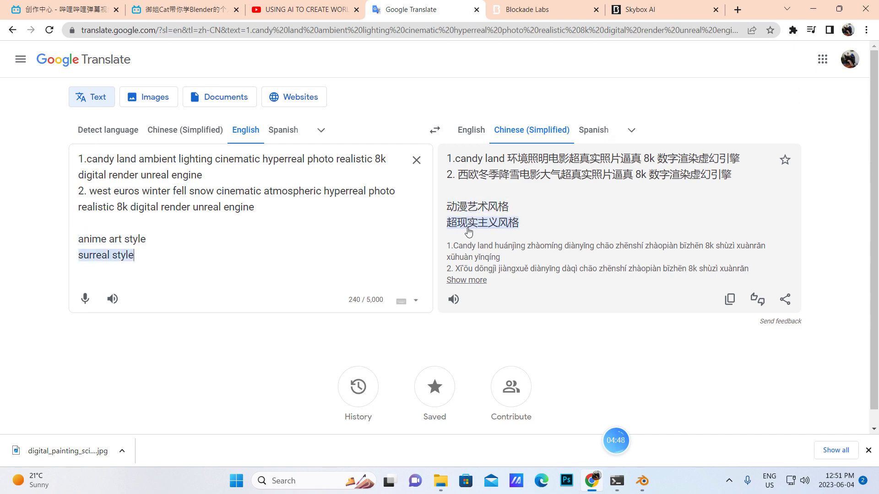
left_click(662, 11)
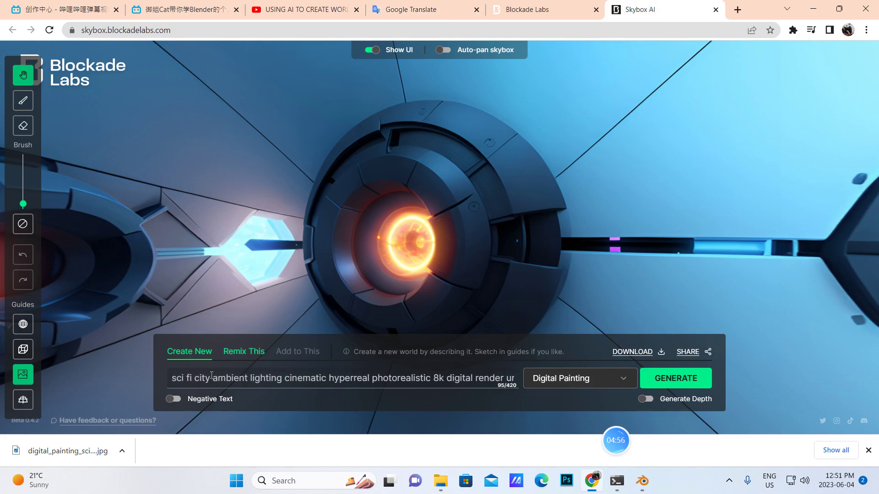
Step: Replace the Skybox AI prompt with "candy land ambient lighting cinematic hyperreal photo realistic 8k digital render unreal engine", copied from Google Translate
left_click(526, 10)
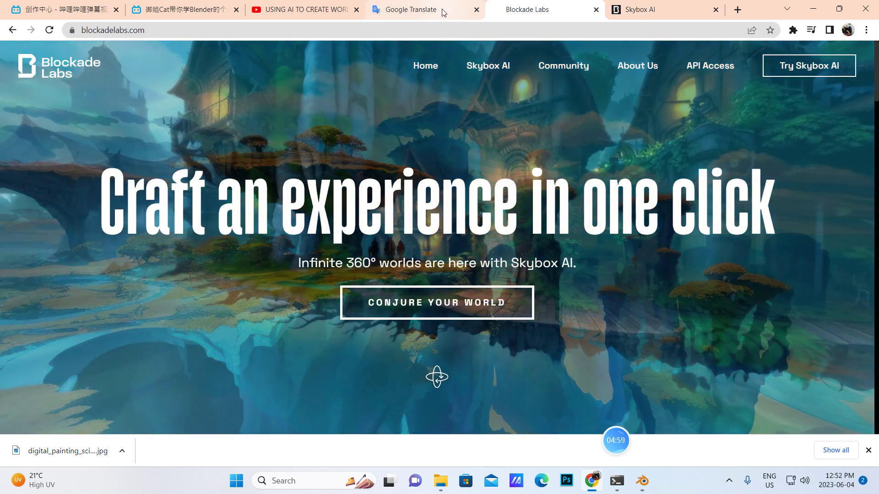
key("ctrl+shift+Tab")
left_click_drag(87, 159, 210, 177)
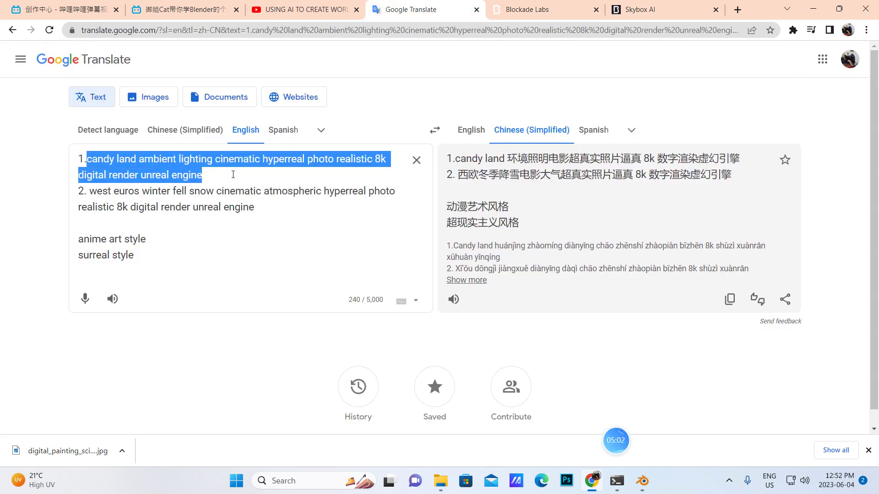
left_click(641, 10)
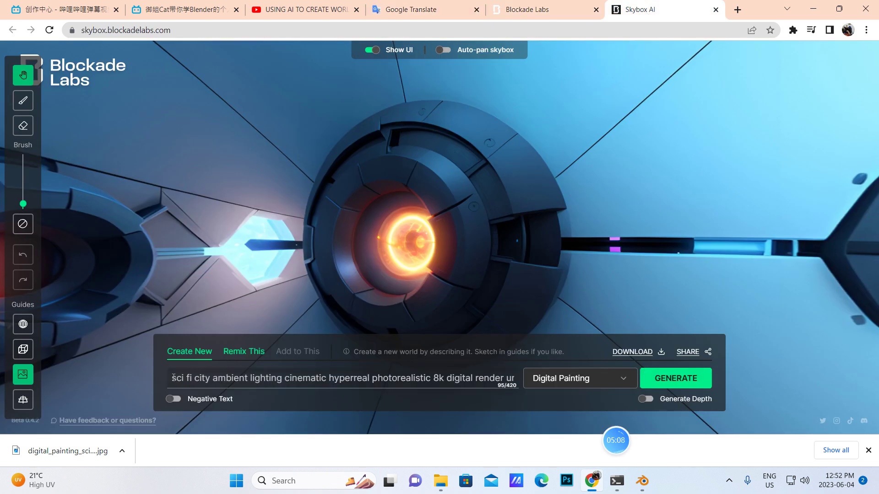
left_click_drag(180, 381, 560, 384)
key("BackSpace")
key("ctrl+v")
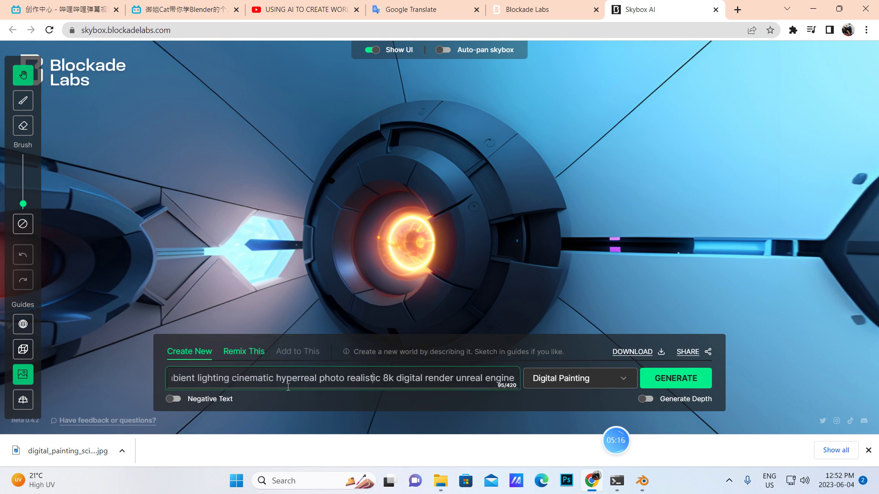
key("Left")
key("Left")
key("Left")
key("Left")
key("Left")
key("Left")
key("Left")
key("Left")
key("Left")
key("Left")
key("Left")
key("Left")
key("Left")
key("Left")
key("Left")
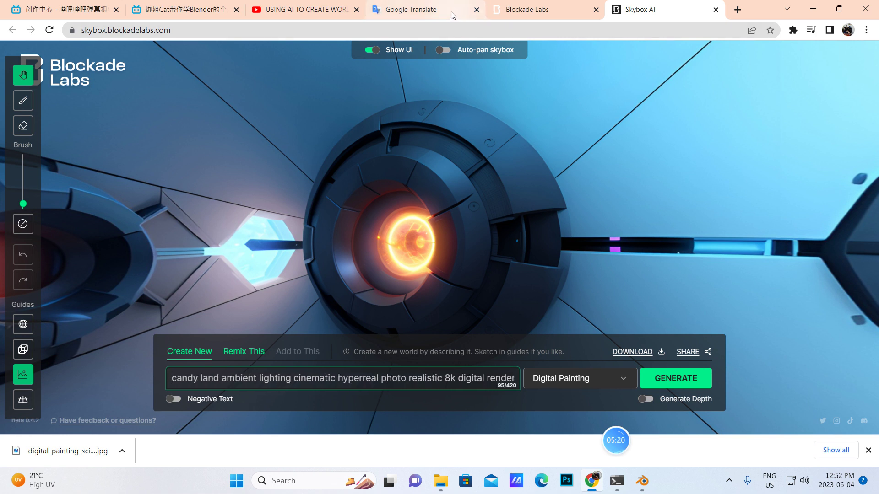
Step: Check the prompt's translation, set the Skybox AI style to Realistic and generate the candy land world
left_click(425, 9)
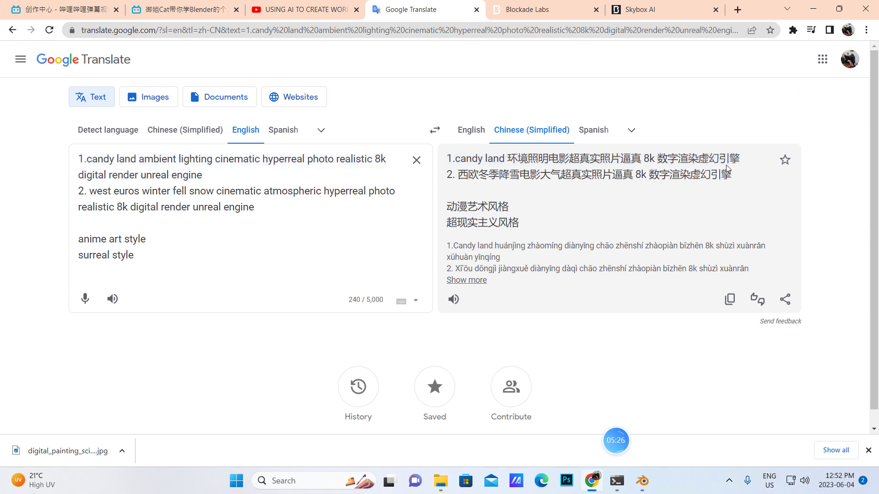
left_click(644, 9)
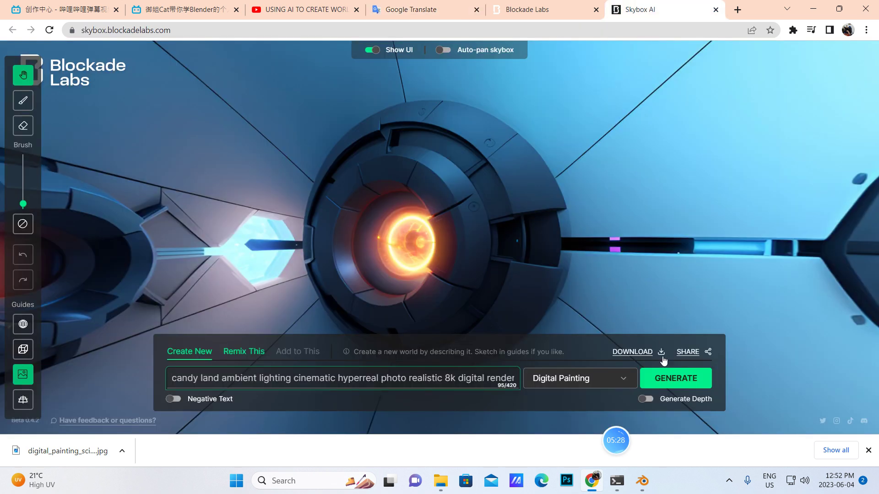
left_click(627, 380)
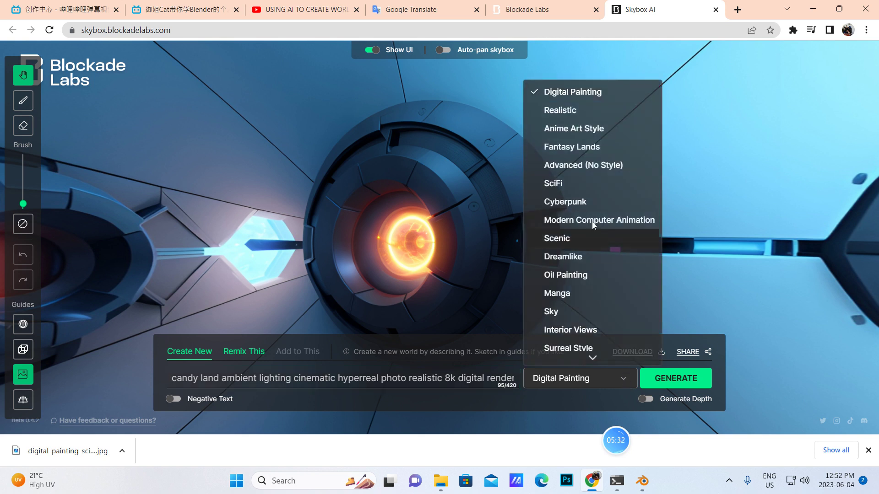
left_click(551, 110)
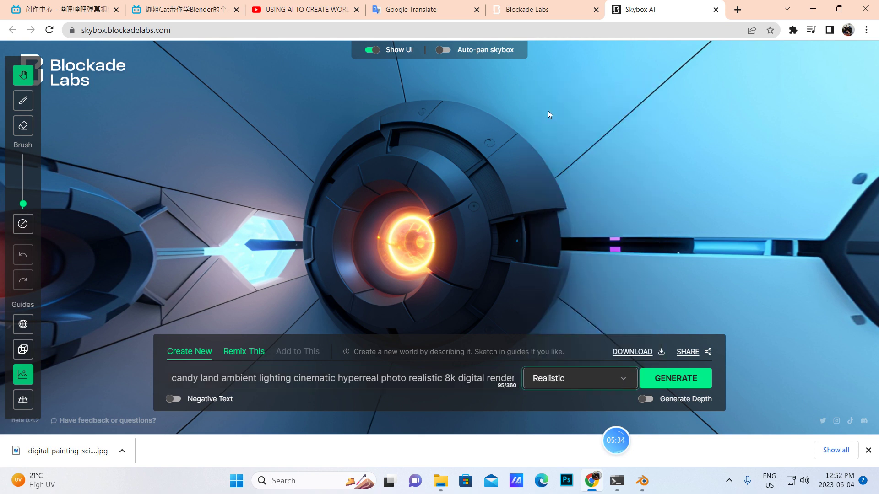
left_click(669, 378)
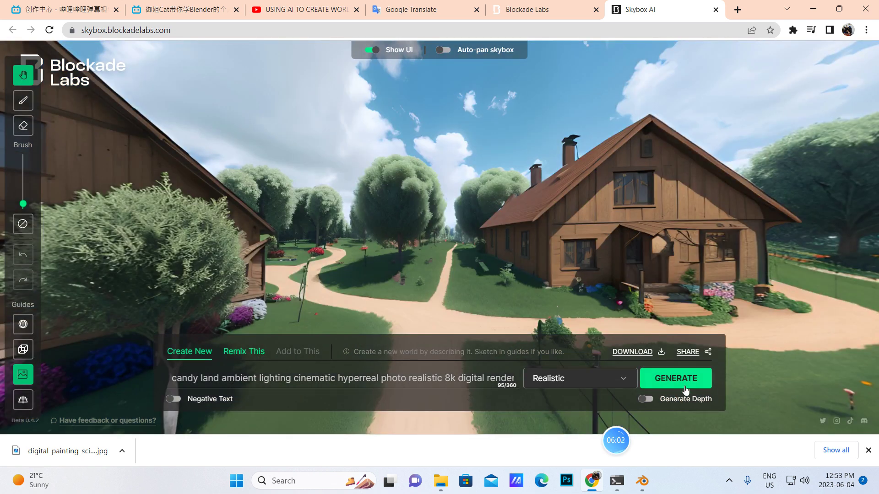
Step: Generate another version of the candy land world with the same prompt and Realistic style
left_click(679, 384)
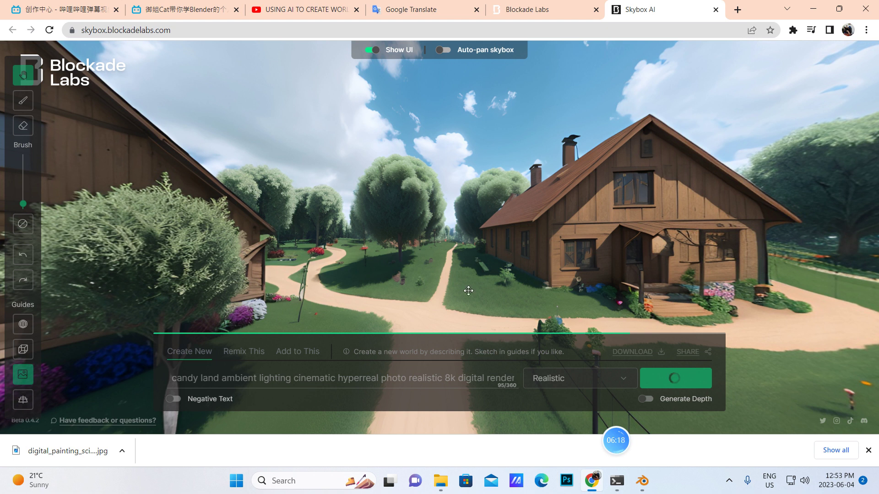
left_click(642, 481)
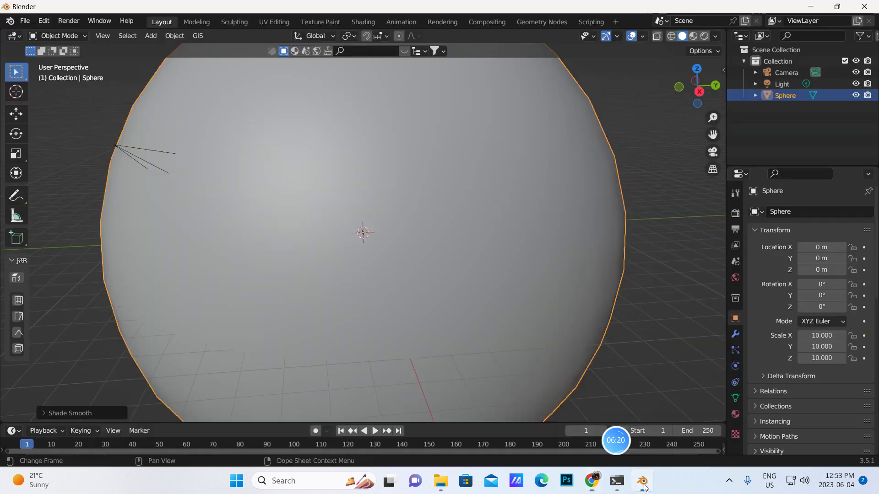
left_click(591, 480)
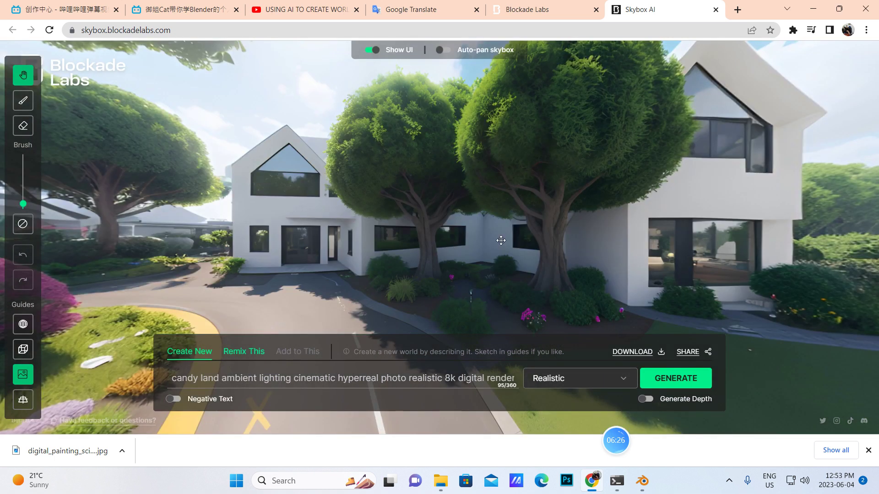
Step: Replace the prompt with "west euros winter fell snow cinematic atmospheric hyperreal photo realistic 8k digital render unreal engine", copied from Google Translate
left_click(430, 12)
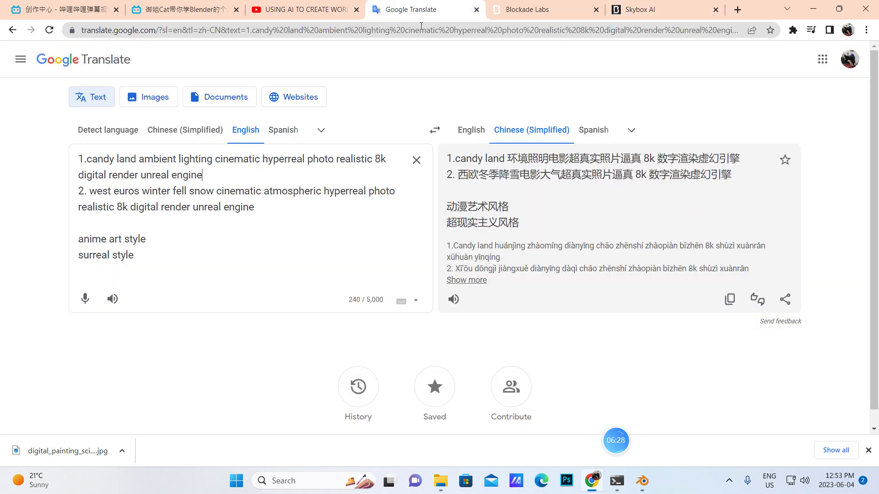
left_click_drag(88, 192, 275, 213)
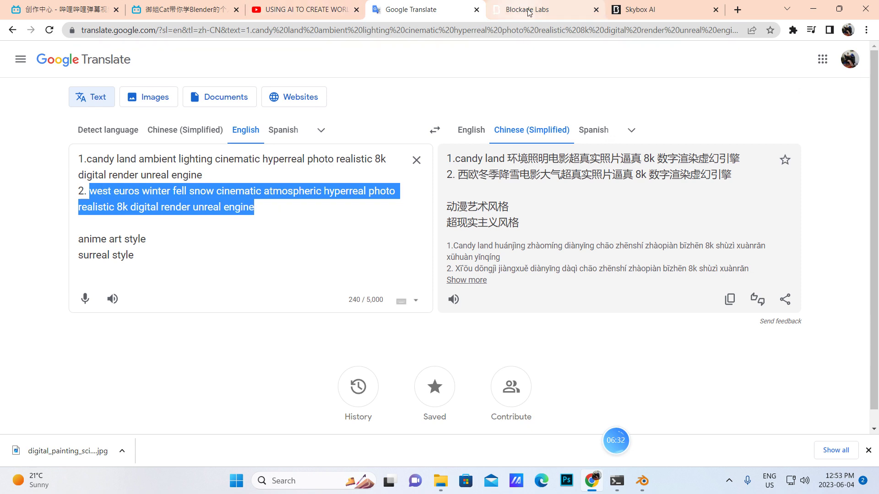
left_click(664, 10)
left_click(174, 379)
key("ctrl+a")
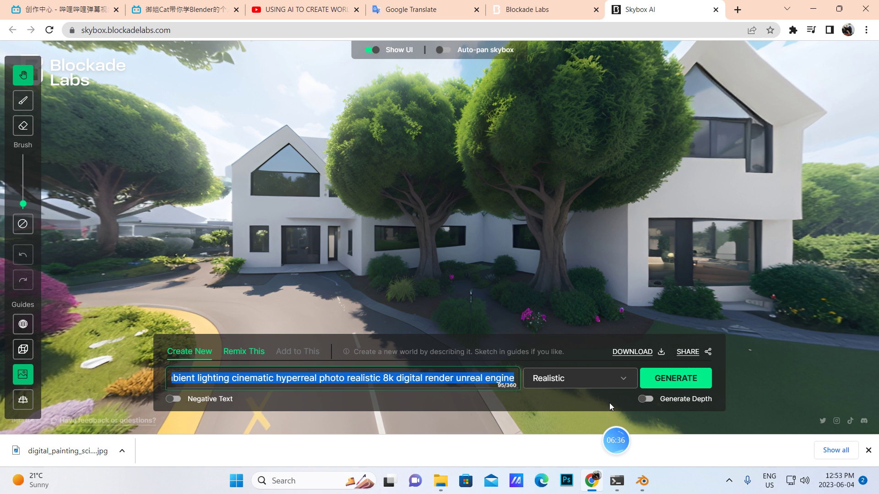
key("BackSpace")
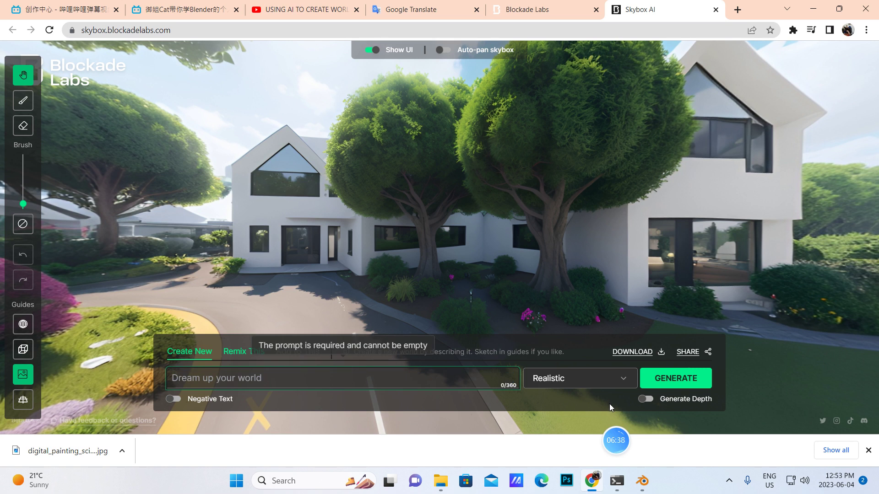
key("ctrl+v")
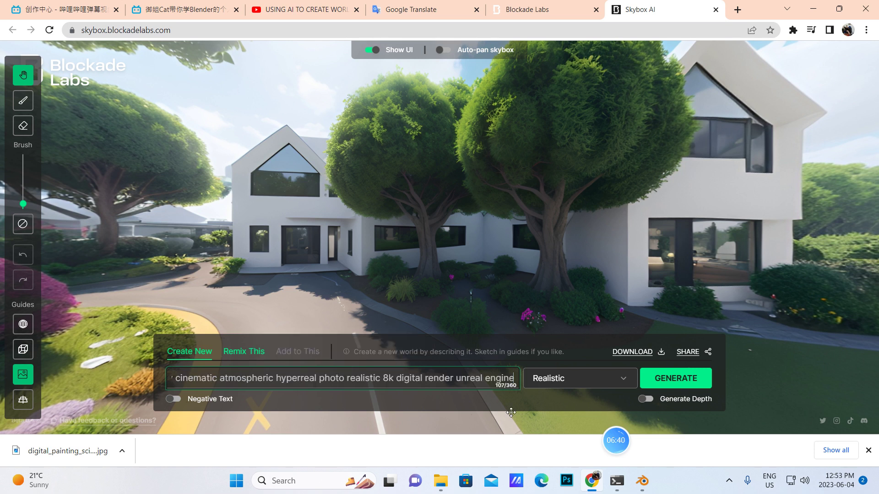
Step: Set the style to Anime Art Style and generate the snowy winter world
left_click(626, 382)
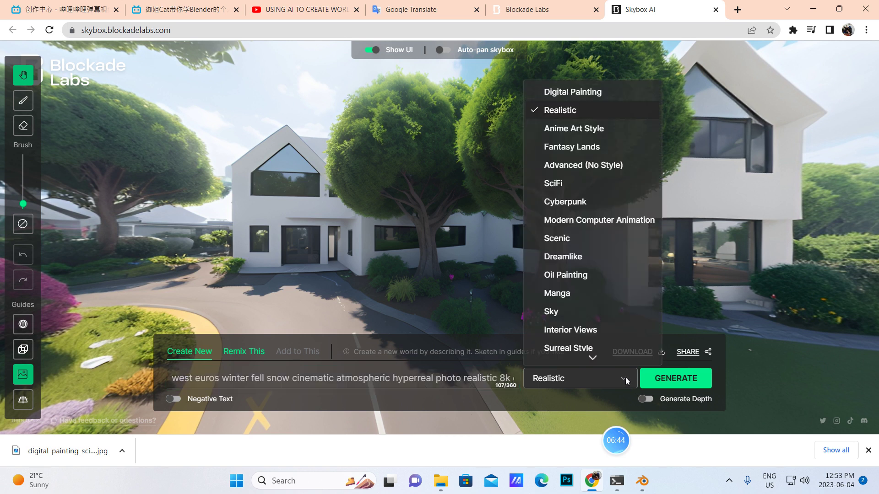
left_click(566, 130)
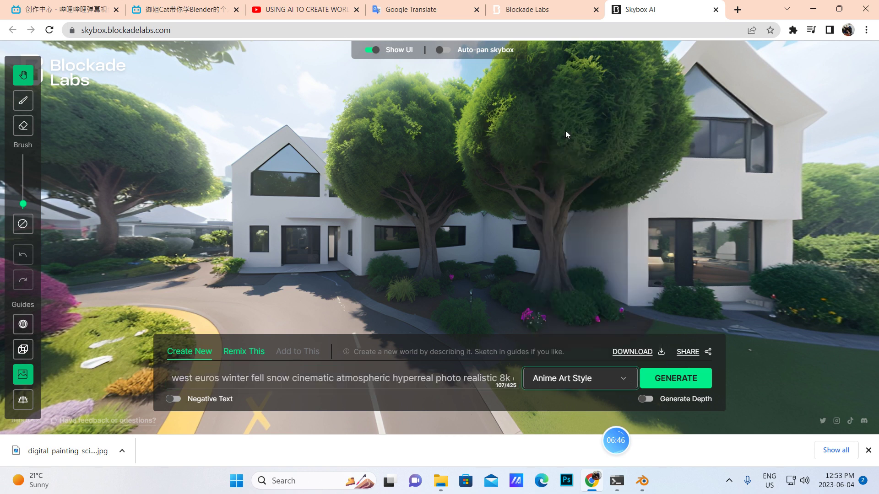
left_click(683, 381)
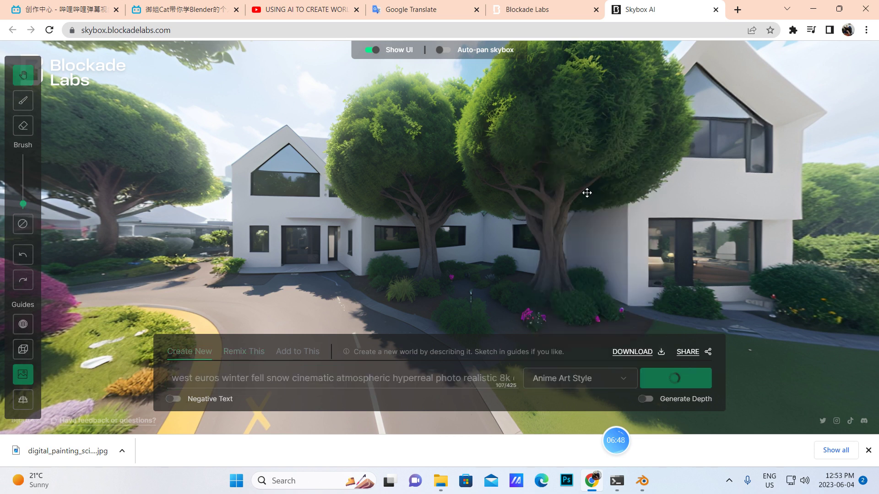
Step: Compare the winter snow prompt's Chinese translation in Google Translate with the world generated in Skybox AI
left_click(403, 9)
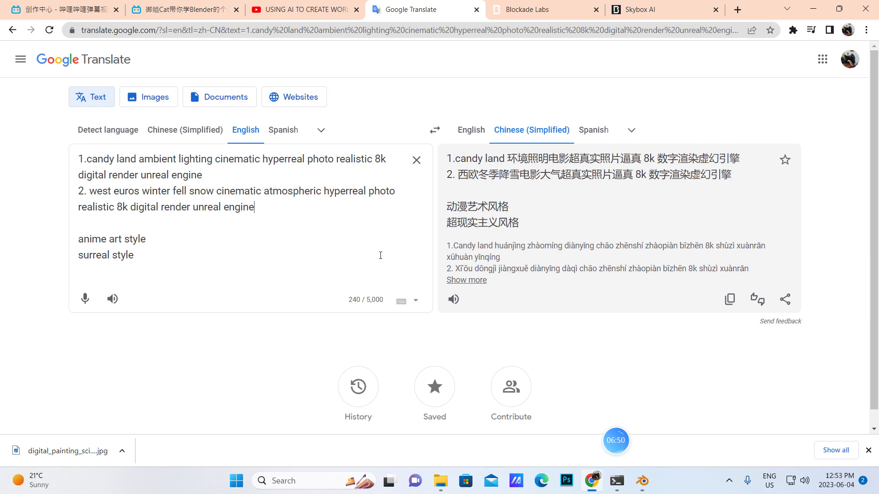
left_click(616, 17)
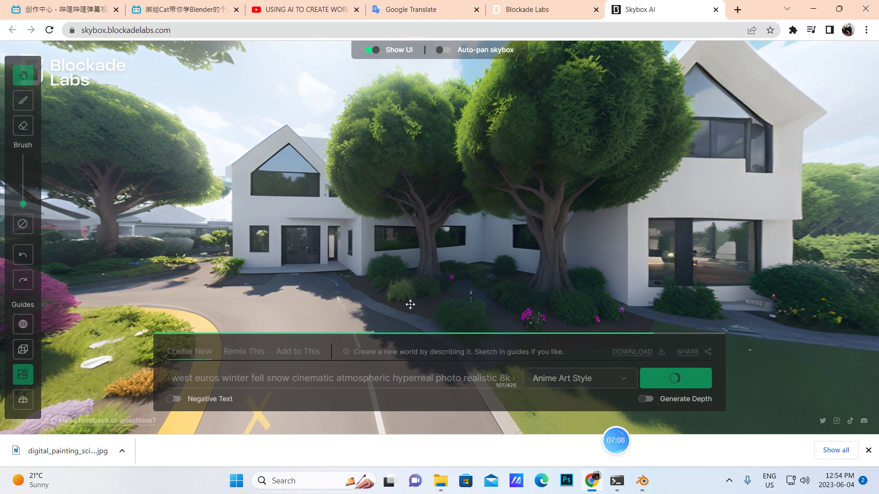
left_click(439, 10)
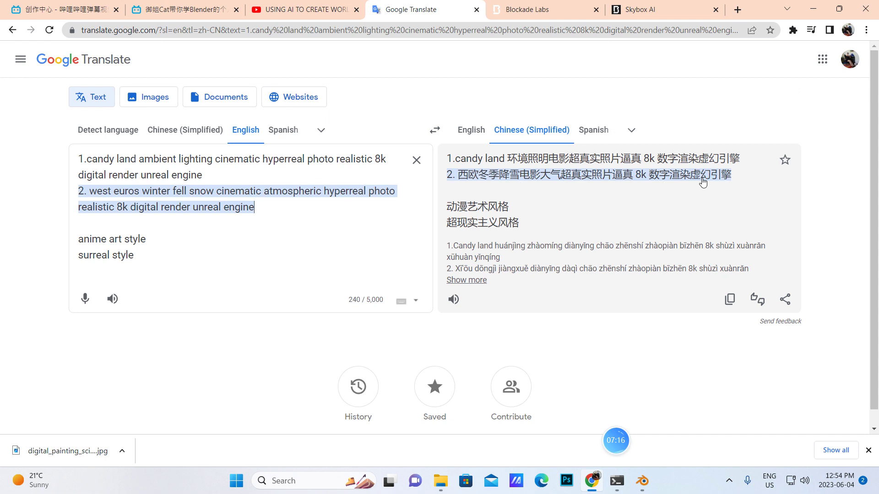
left_click(640, 9)
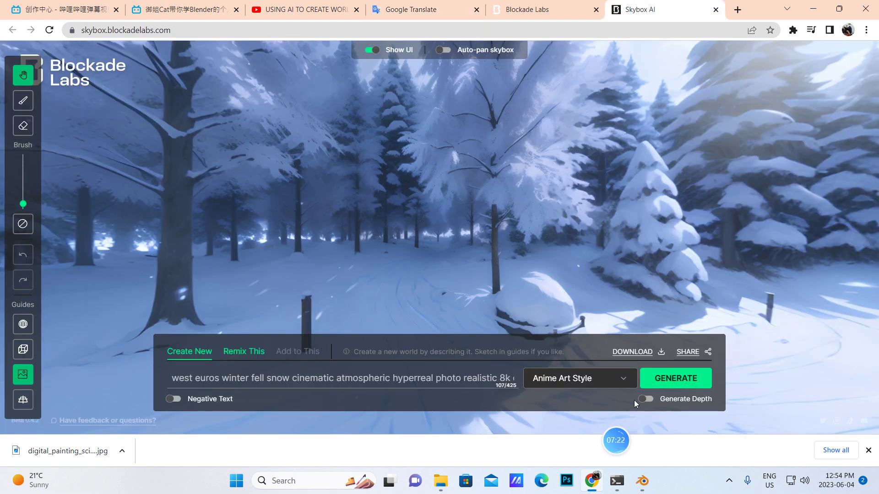
Step: Change the style for the winter snow prompt to Surreal Style
left_click(624, 376)
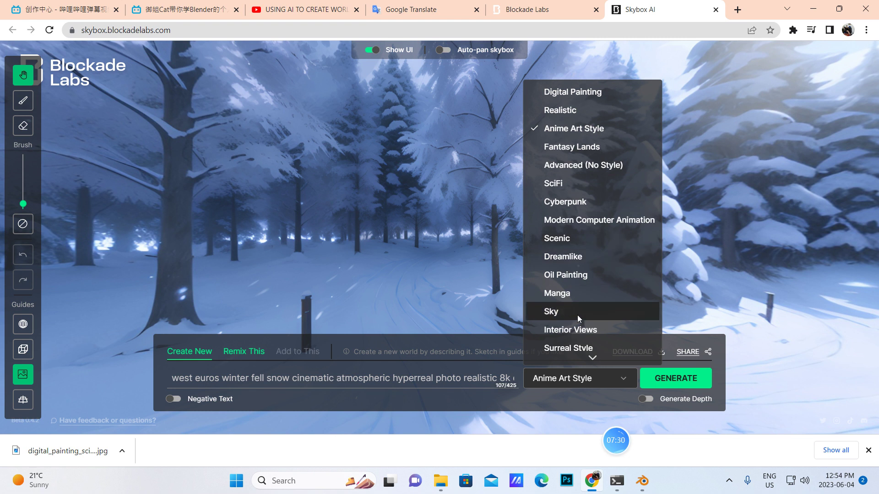
scroll(578, 315, "down", 3)
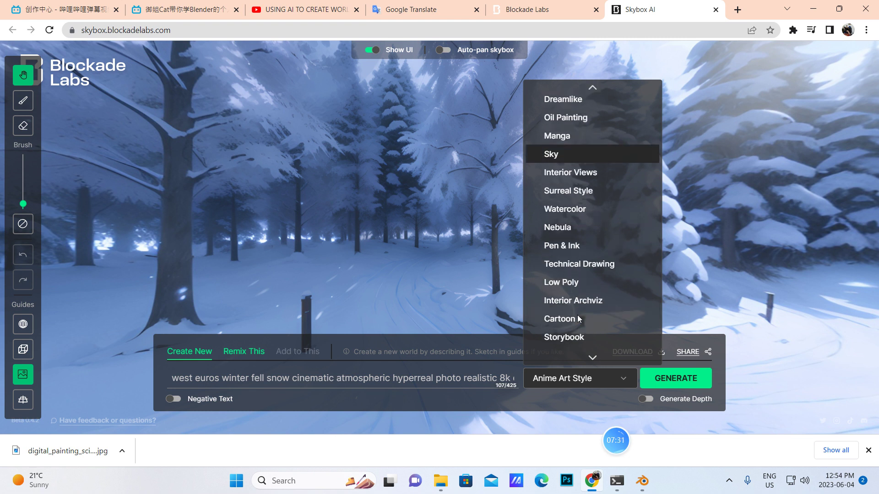
left_click(564, 191)
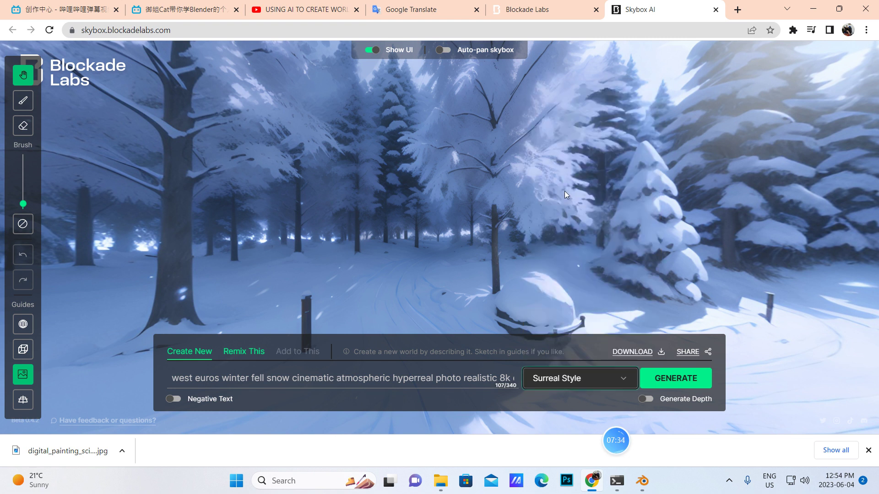
Step: Generate the winter snow world in Surreal Style
left_click(671, 388)
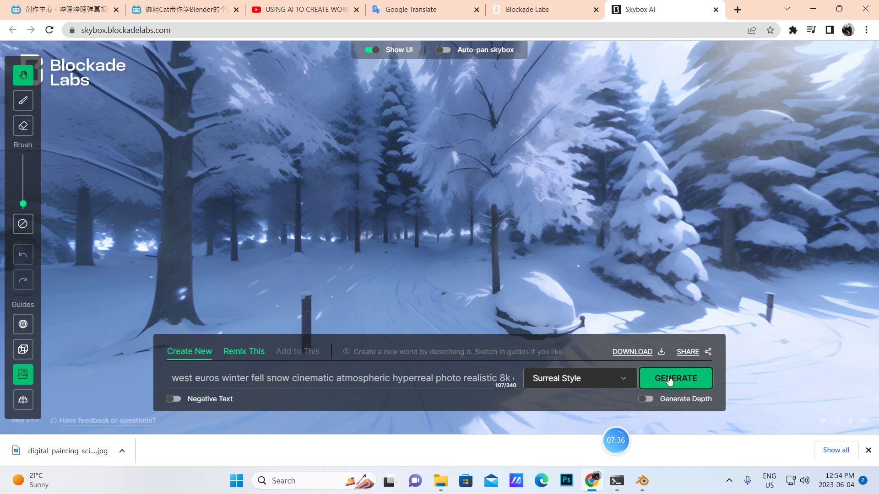
left_click(387, 10)
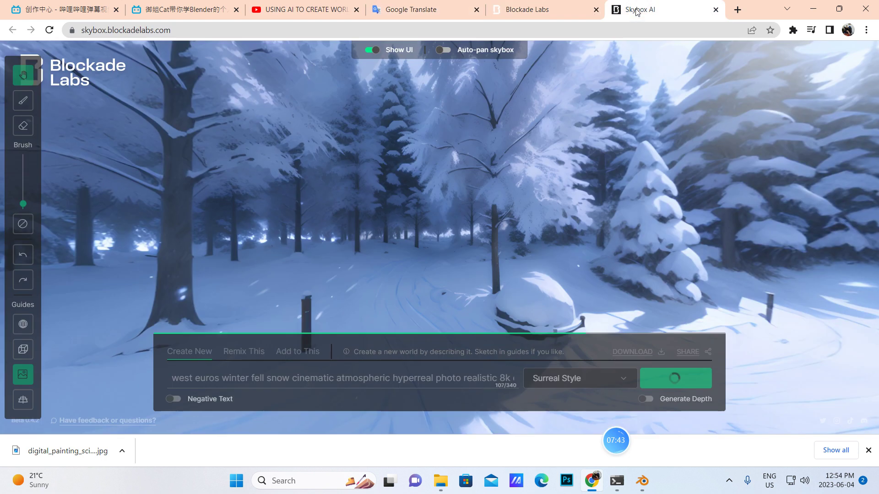
left_click(636, 10)
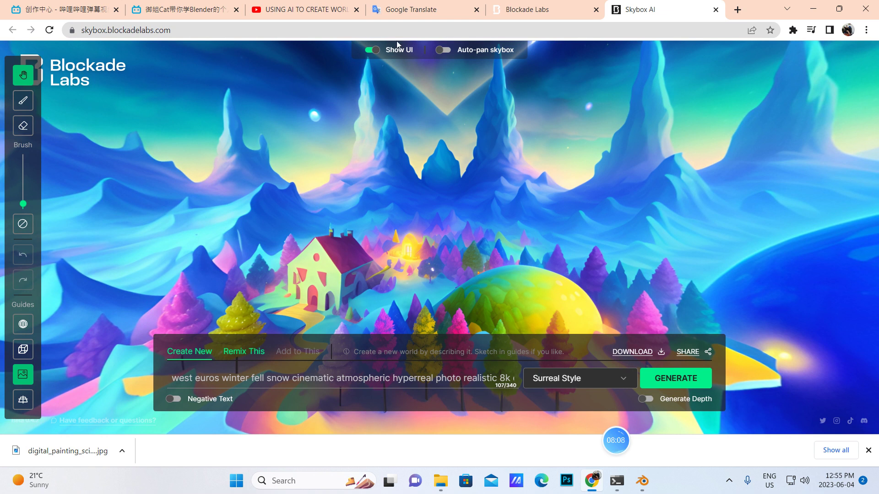
Step: Replace the prompt with "candy land ambient lighting cinematic hyperreal photo realistic 8k digital render unreal engine", copied from Google Translate
left_click(407, 10)
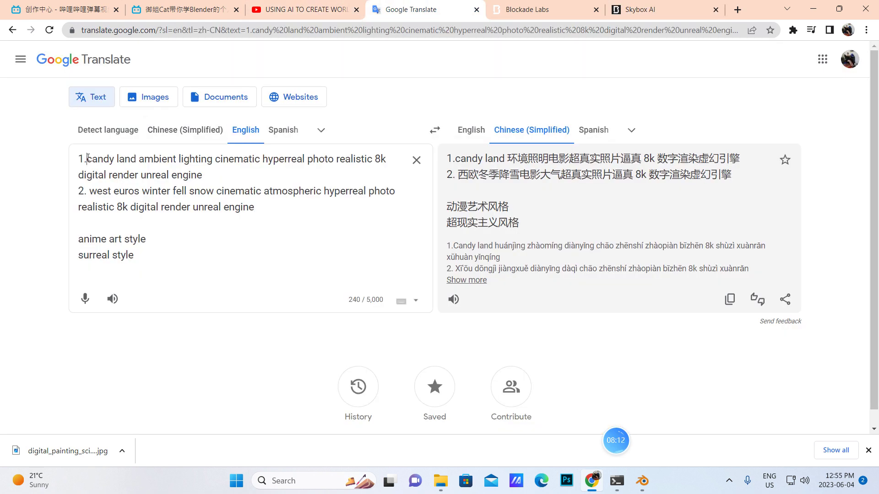
left_click_drag(87, 158, 231, 173)
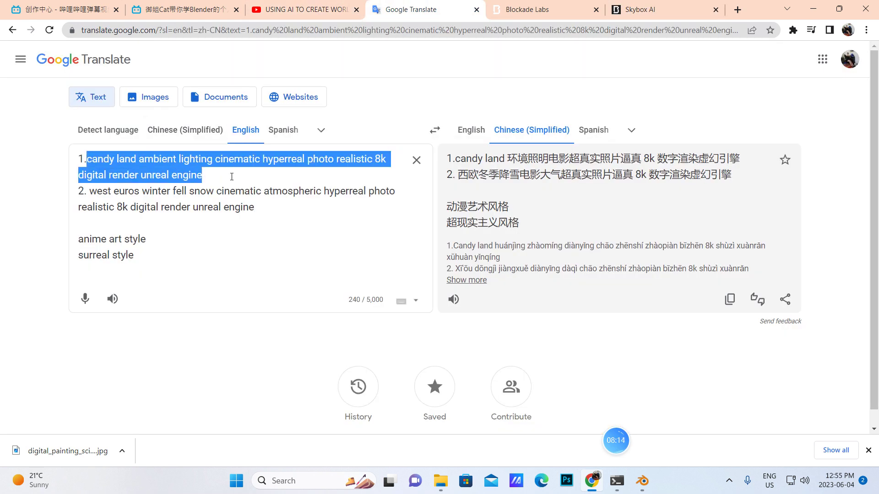
left_click(650, 12)
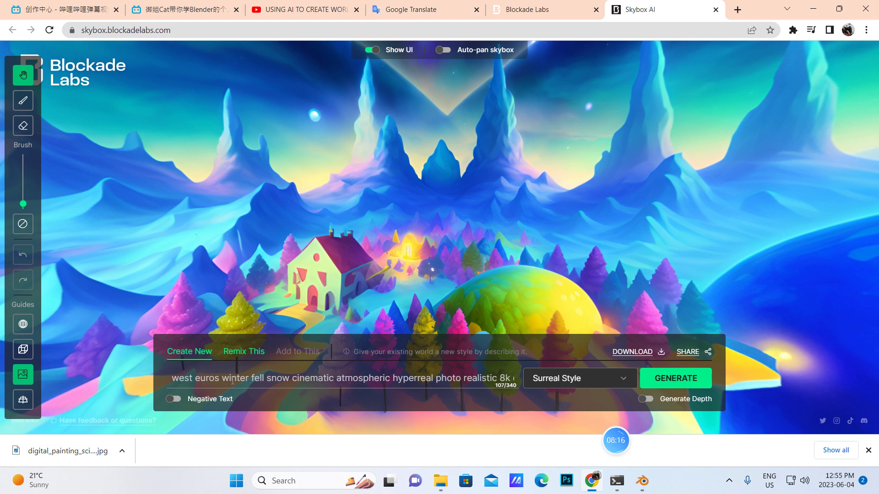
left_click(183, 379)
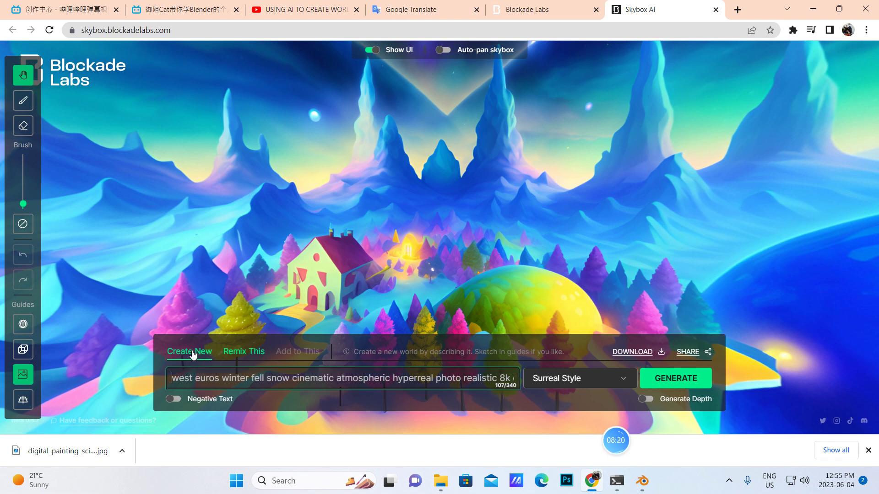
key("ctrl+a")
key("BackSpace")
key("ctrl+v")
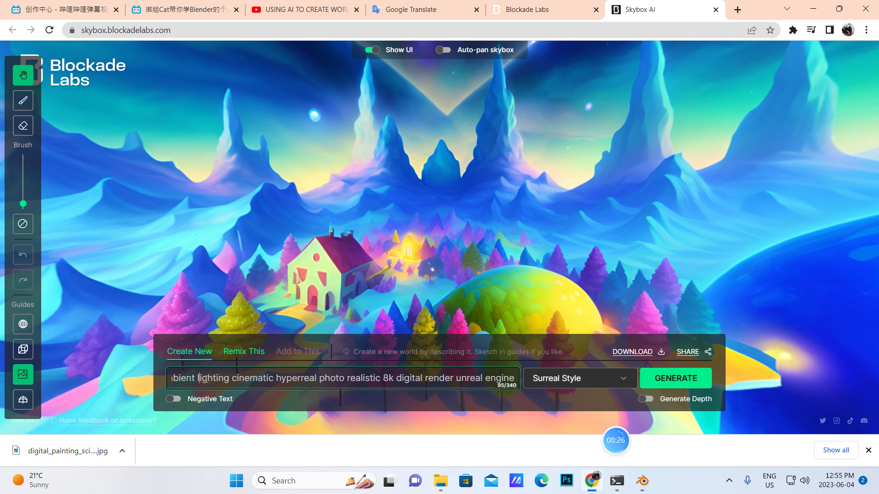
Step: Insert "sunset" between "candy land" and "ambient" in the prompt
key("Left")
key("Left")
key("Left")
key("Left")
key("Left")
key("Left")
key("Left")
key("Left")
key("Left")
key("Left")
key("Left")
key("Left")
key("Left")
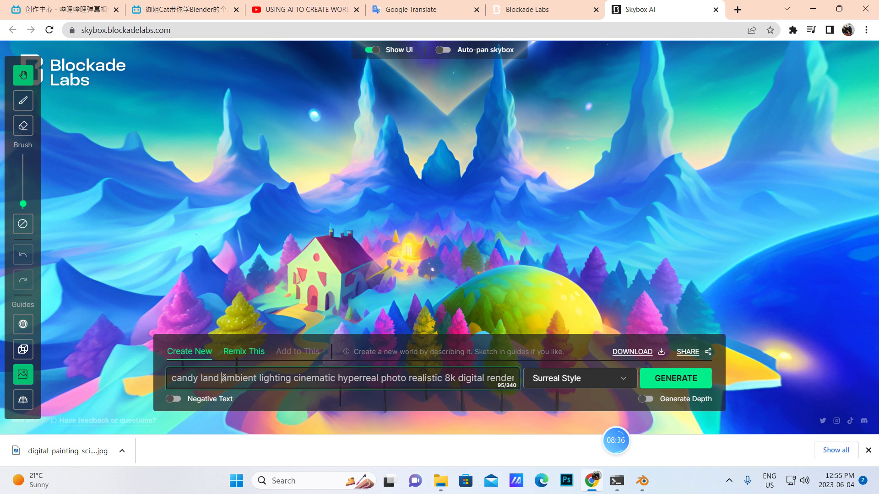
type("sunset")
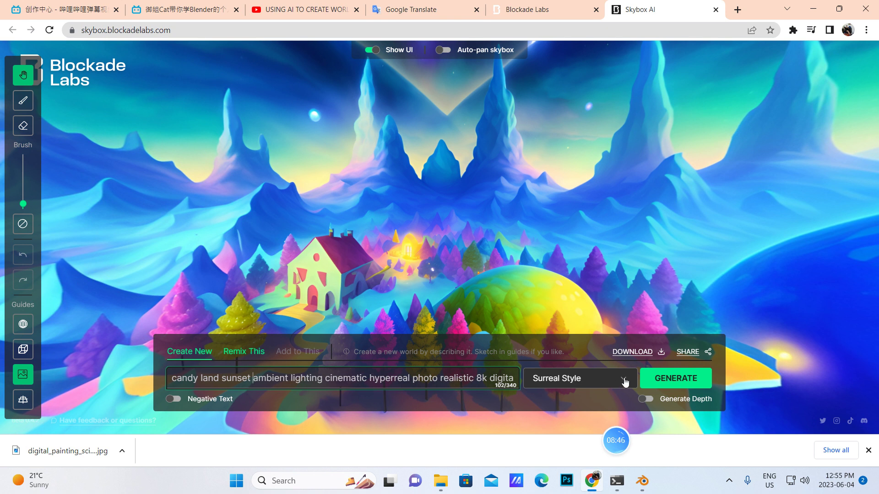
Step: Keep Surreal Style selected and generate the candy land sunset world
left_click(624, 380)
scroll(572, 283, "down", 1)
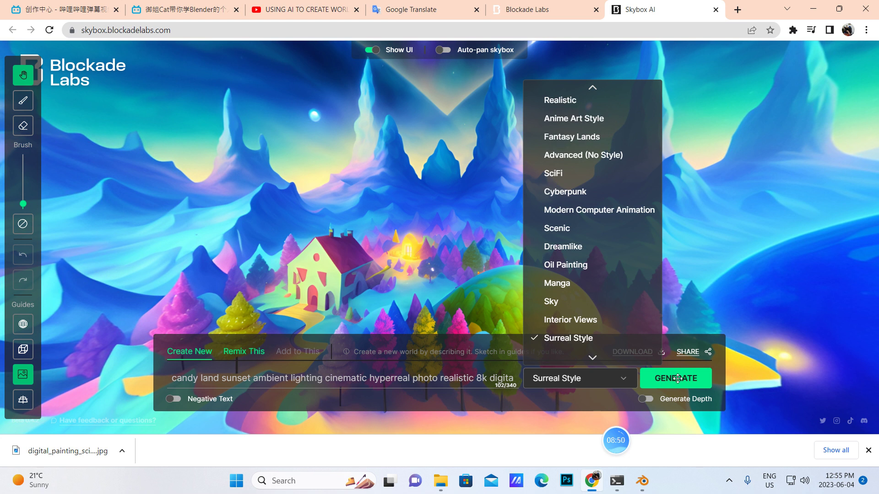
left_click(678, 379)
left_click(678, 385)
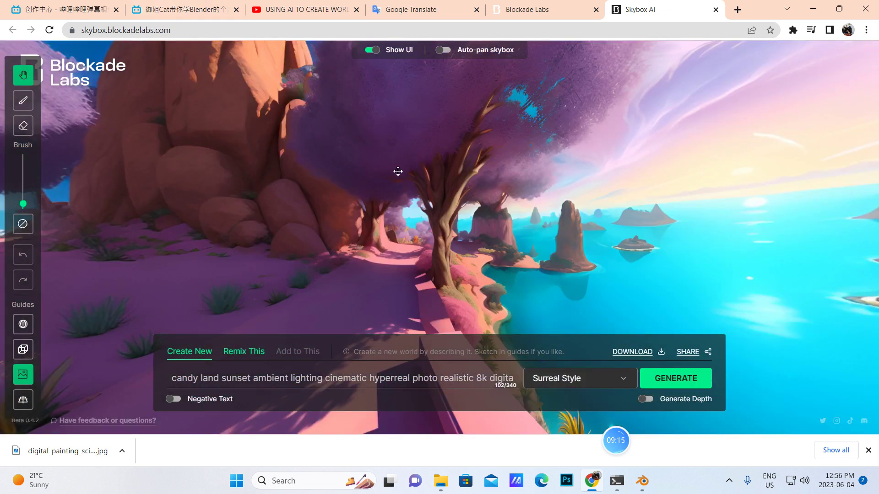
Step: Look at the Blender cartoon tutorial collection on bilibili and the sphere in Blender, and return to Skybox AI
left_click(197, 9)
scroll(243, 194, "down", 2)
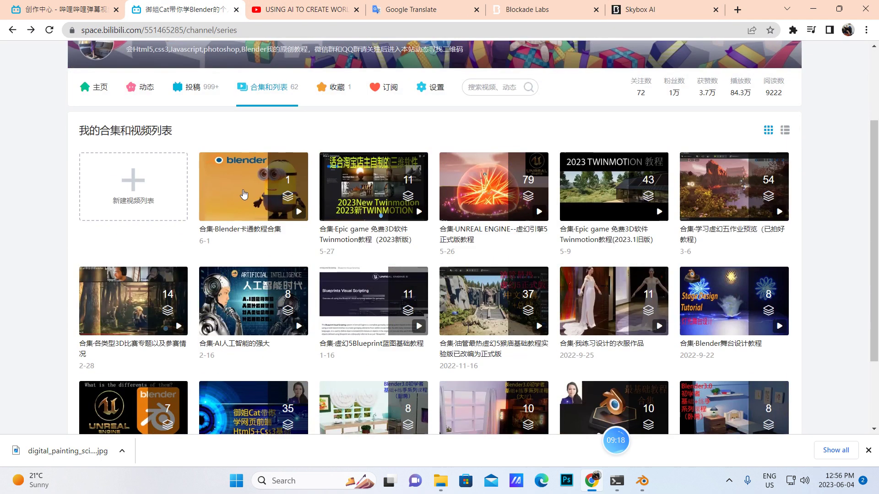
left_click(243, 194)
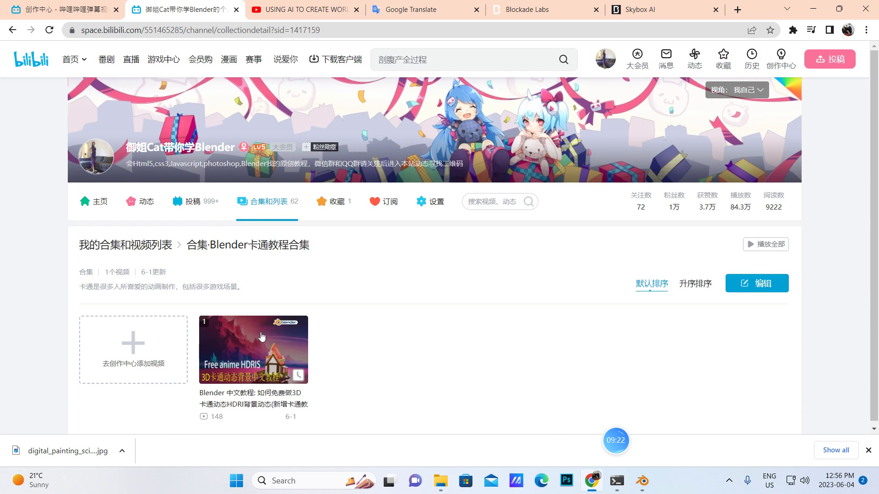
left_click(12, 30)
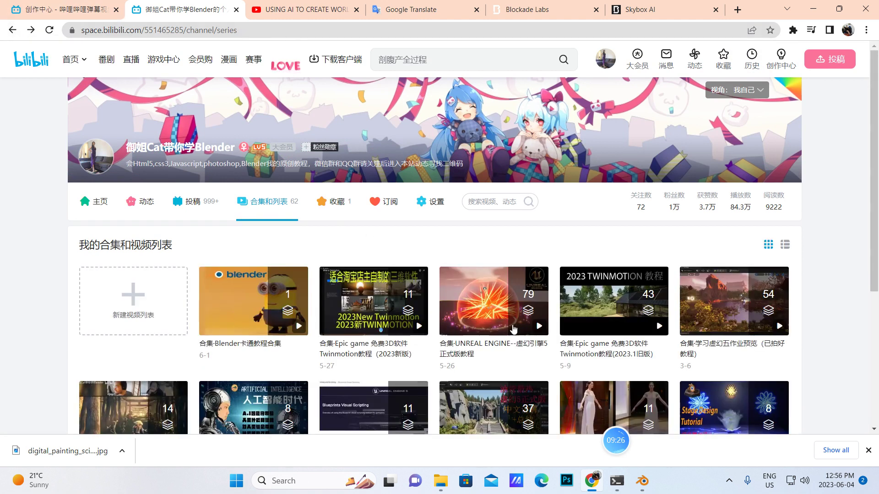
left_click(643, 482)
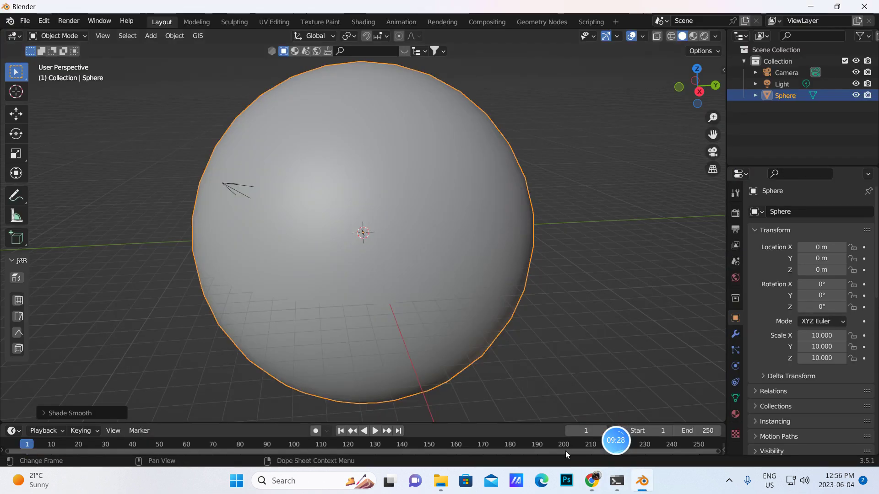
left_click(591, 481)
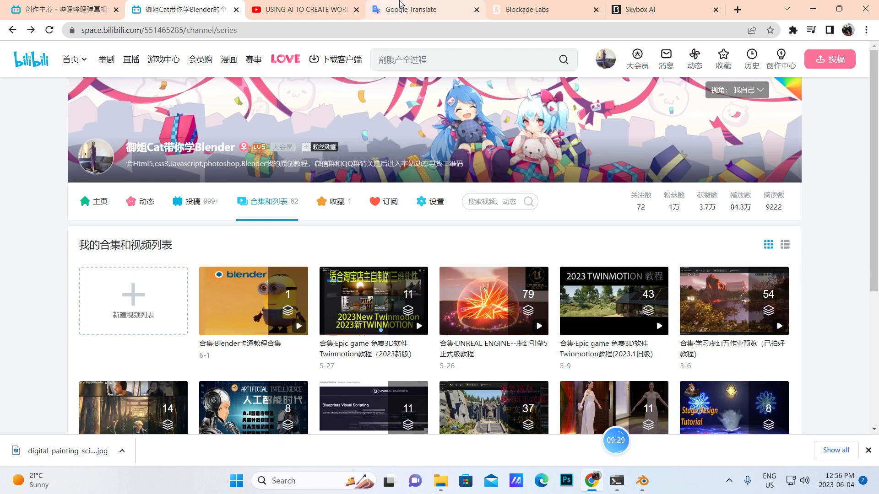
left_click(650, 14)
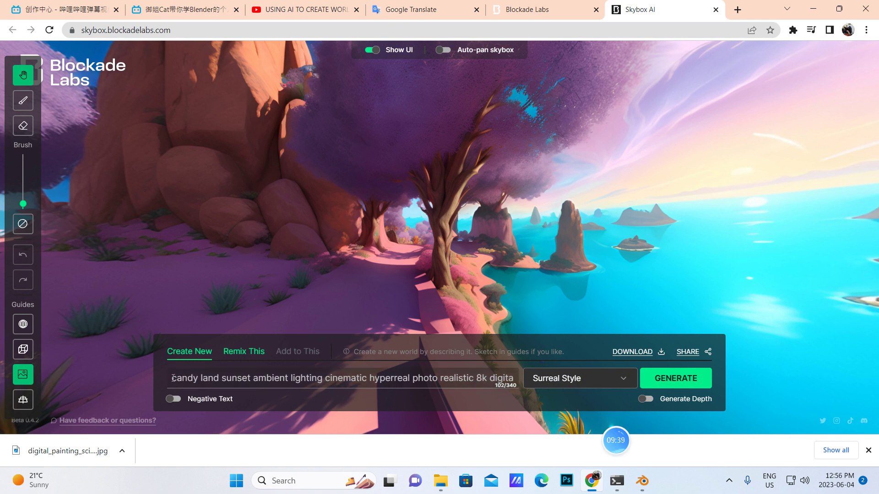
Step: Replace "candy land sunset" in the prompt with "sci fi future city" and generate the world in Surreal Style
left_click_drag(172, 379, 250, 379)
key("BackSpace")
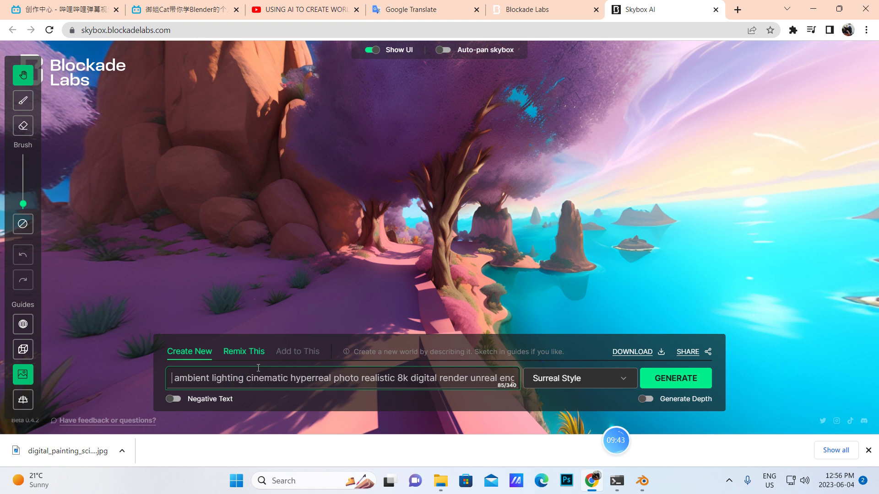
type("sci fi")
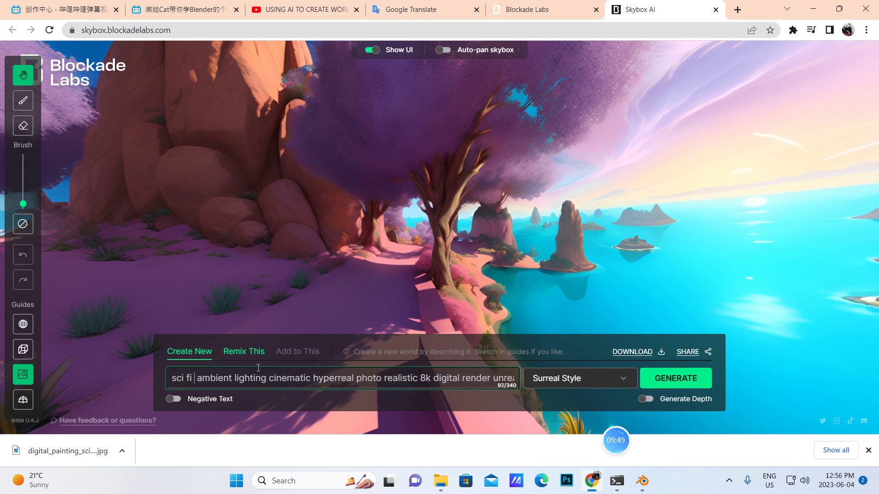
type("future")
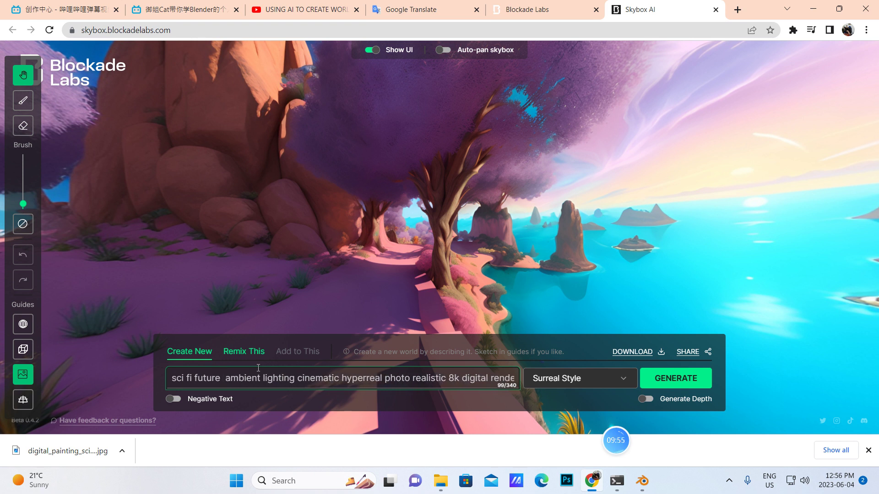
type("city")
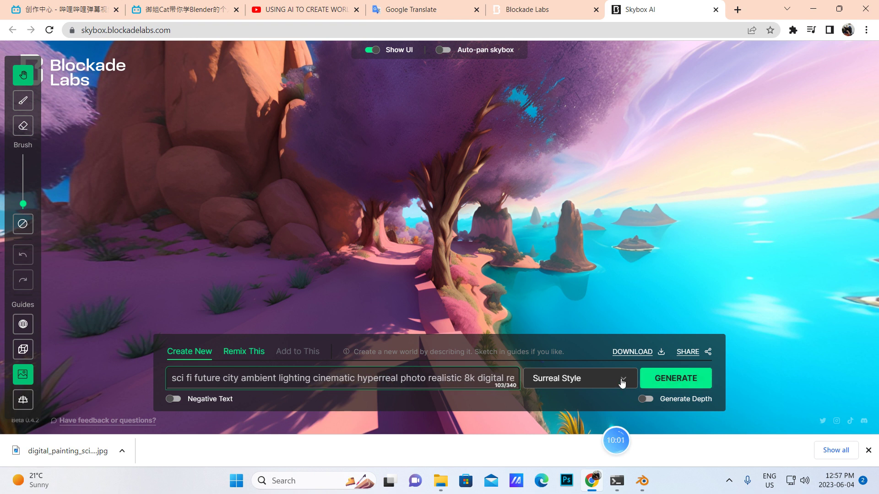
left_click(676, 383)
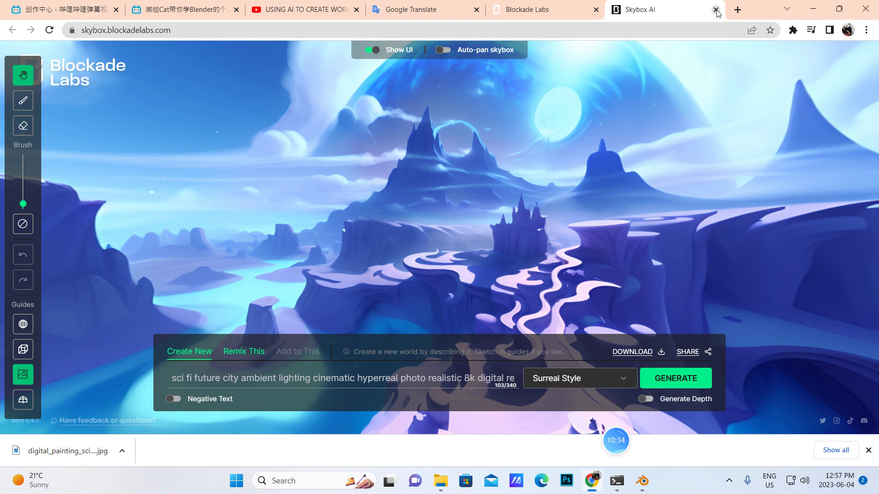
Step: View the downloaded image digital_painting_sci_fi_city_ambient_lighting_cine.jpg from the Downloads folder and close the viewer
left_click(444, 484)
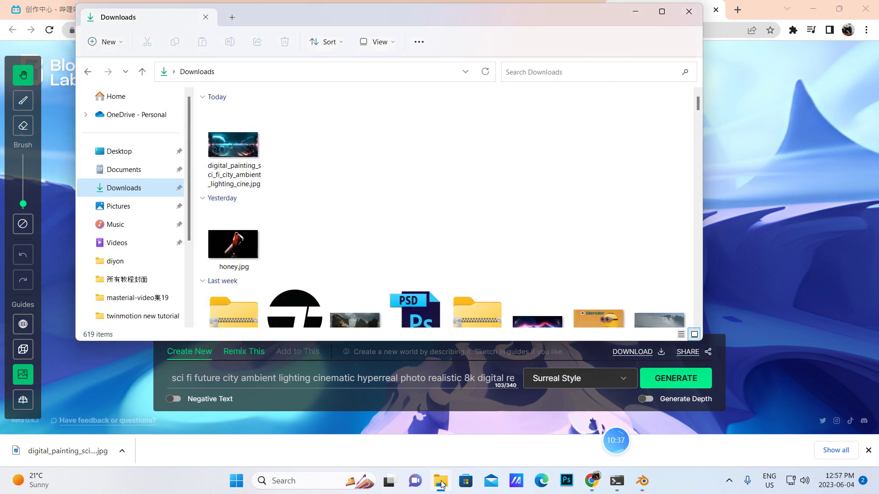
left_click(243, 144)
double_click(243, 143)
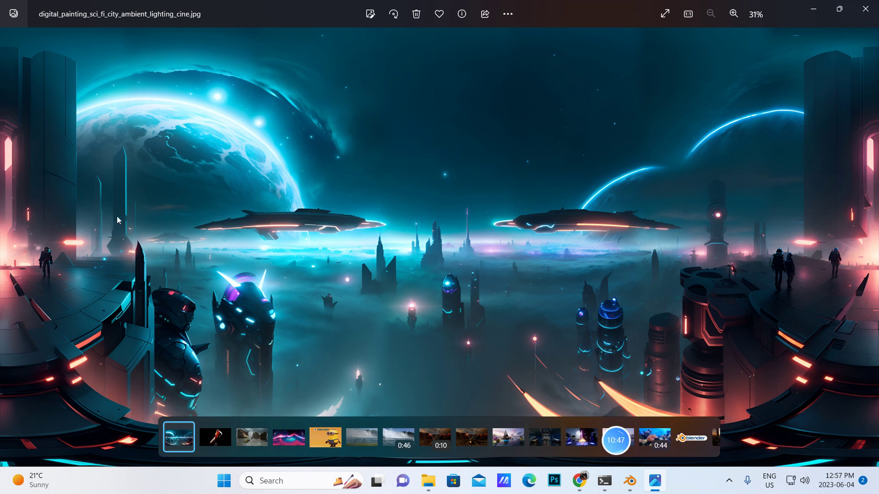
left_click(866, 9)
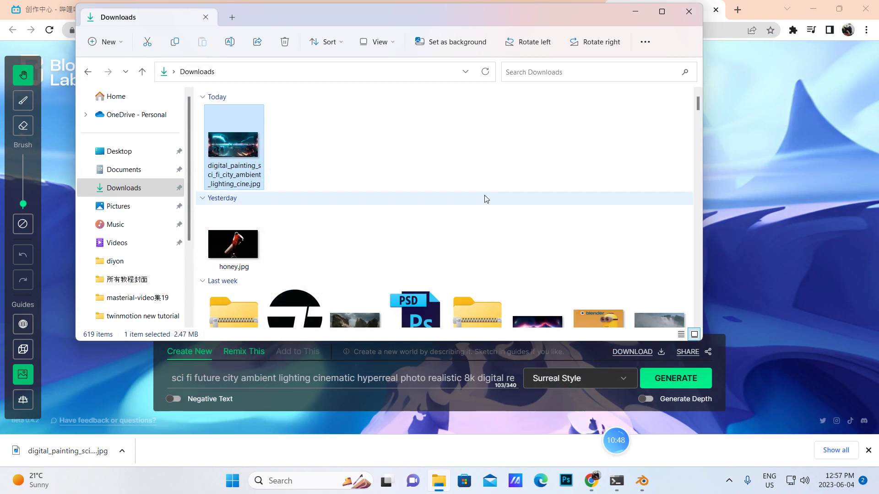
Step: Switch to Blender's Shading workspace and create a new material for the sphere
left_click(642, 481)
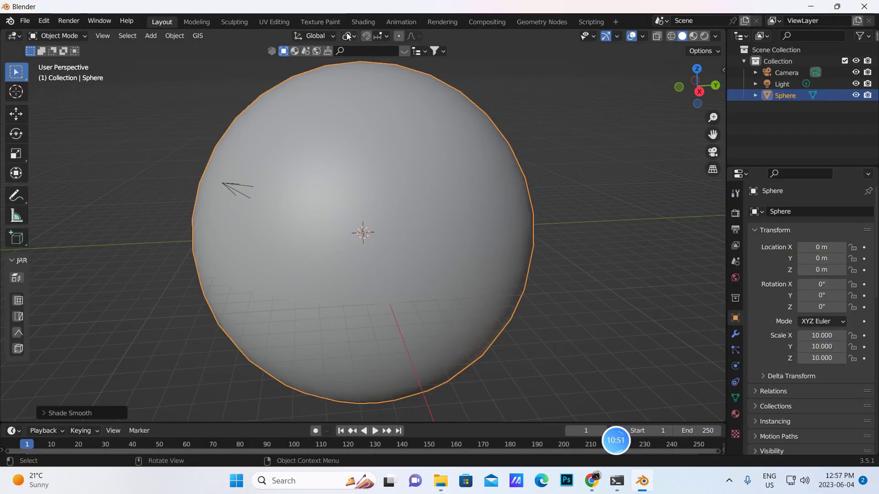
left_click(363, 22)
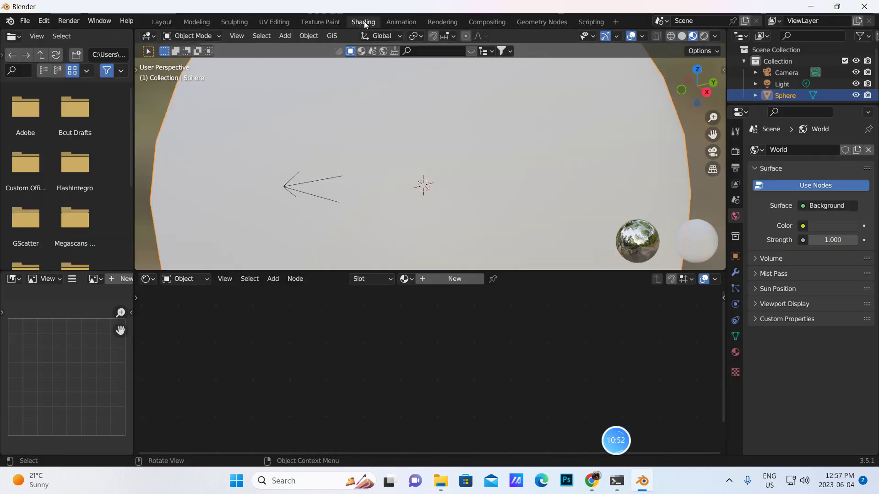
left_click(440, 279)
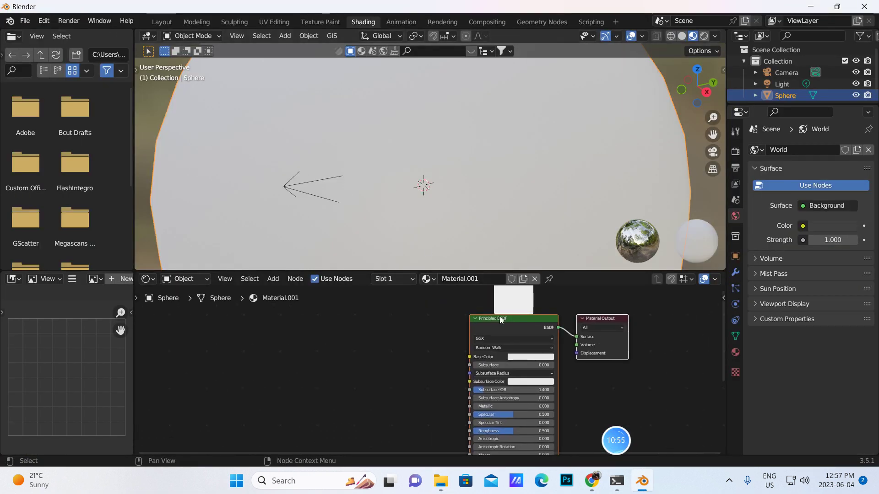
Step: Add an Image Texture node to the sphere's material, placed to the left of the Principled BSDF node
left_click(275, 279)
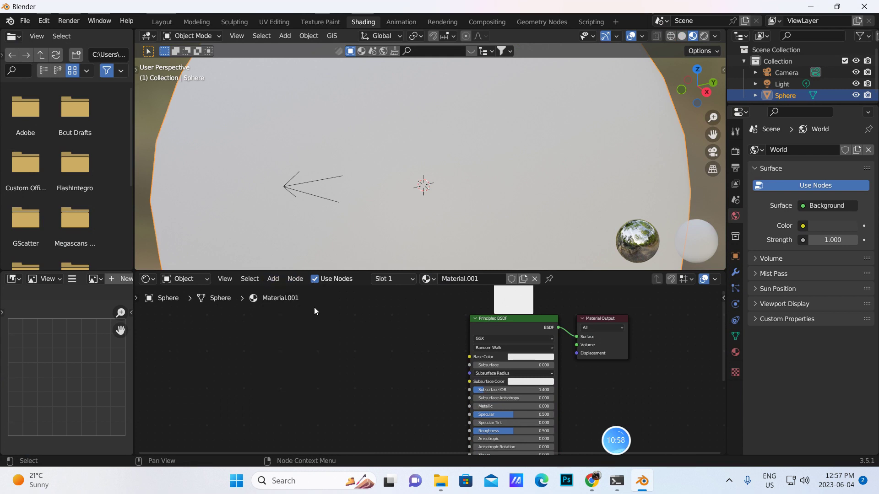
left_click(273, 278)
left_click(282, 293)
type("image")
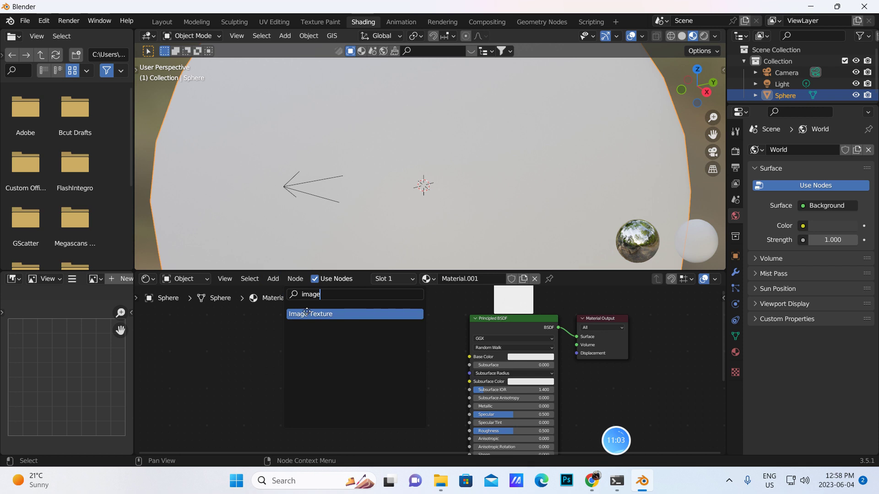
left_click(308, 312)
left_click(308, 344)
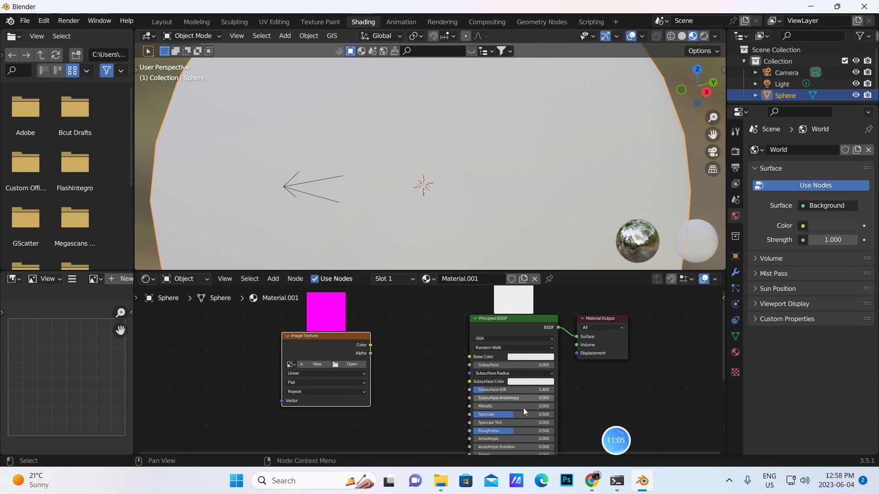
Step: Switch to Chrome and open the collection Blender最基础系列教程2 from page 2 of the Bilibili channel's series list
mouse_move(595, 486)
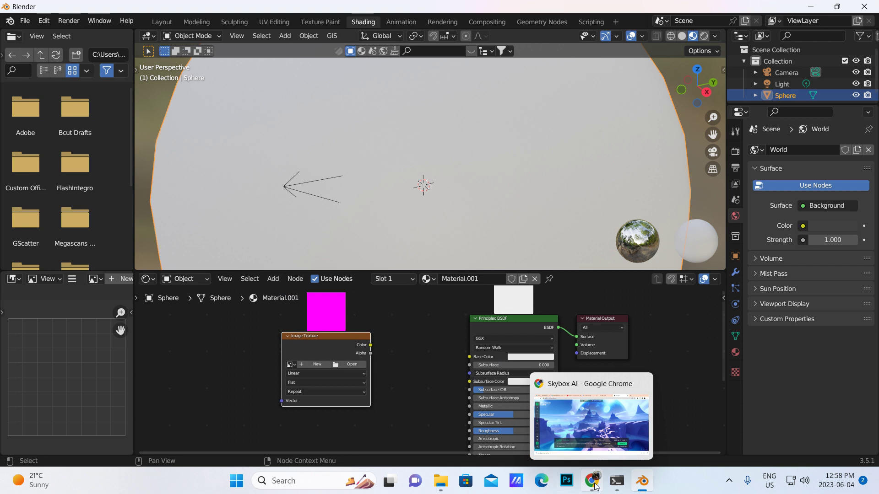
left_click(595, 486)
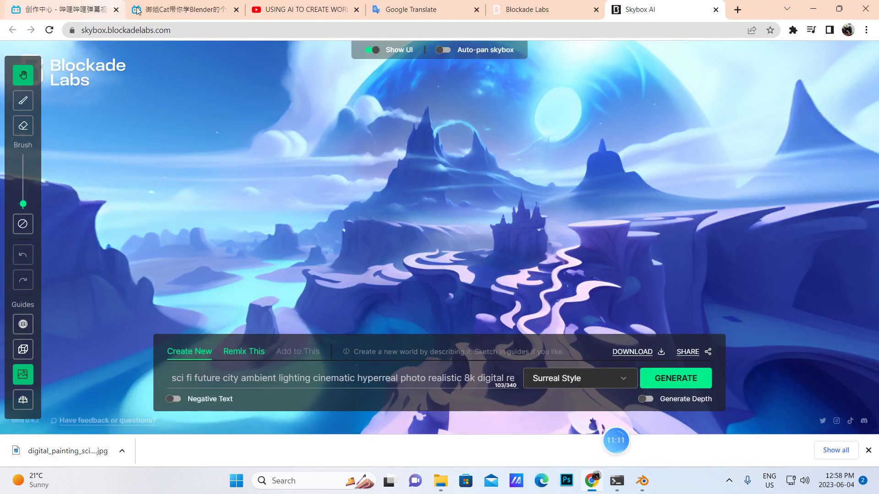
left_click(183, 9)
scroll(410, 279, "down", 3)
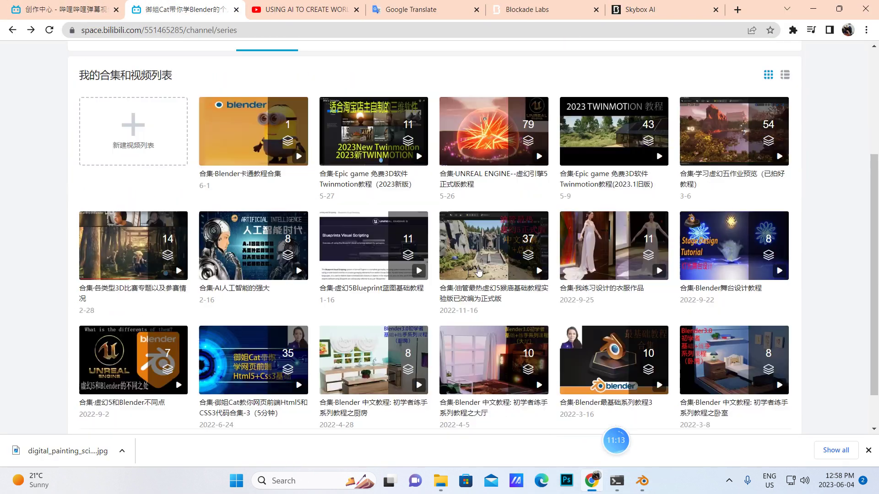
scroll(623, 299, "down", 1)
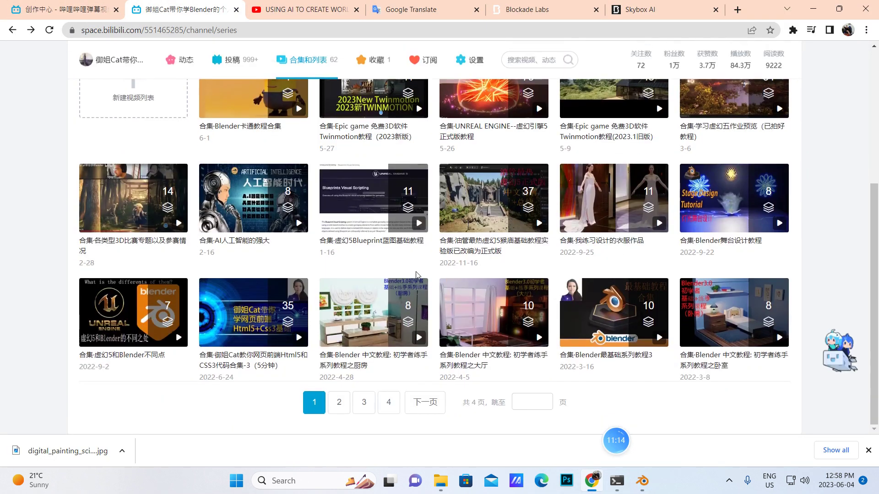
left_click(340, 403)
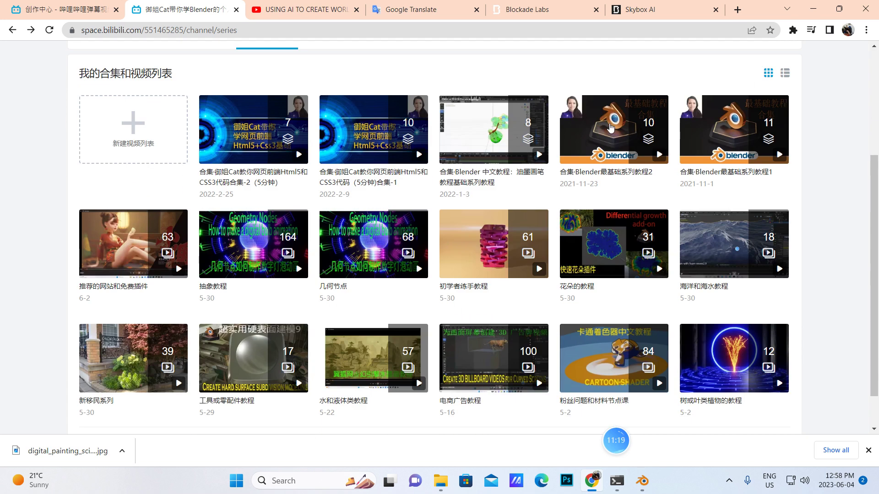
left_click(615, 130)
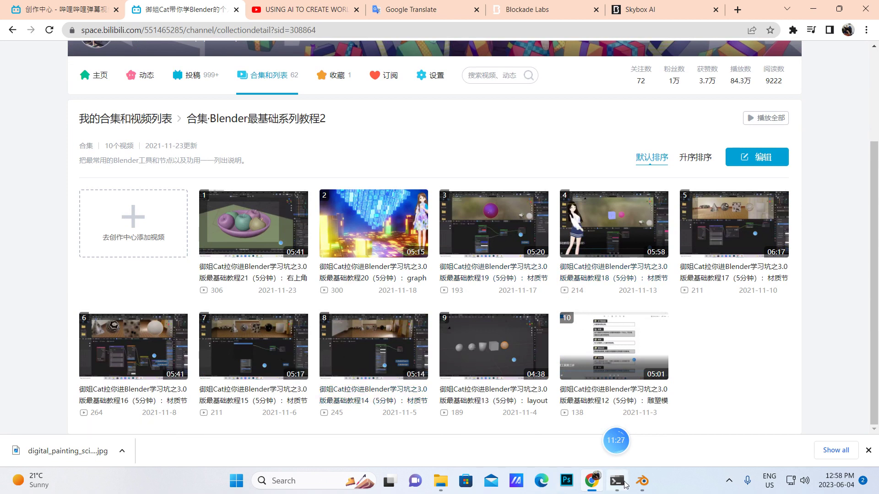
Step: Return to Blender and connect the Image Texture's Color output to the Principled BSDF's Base Color and Emission inputs
left_click(642, 481)
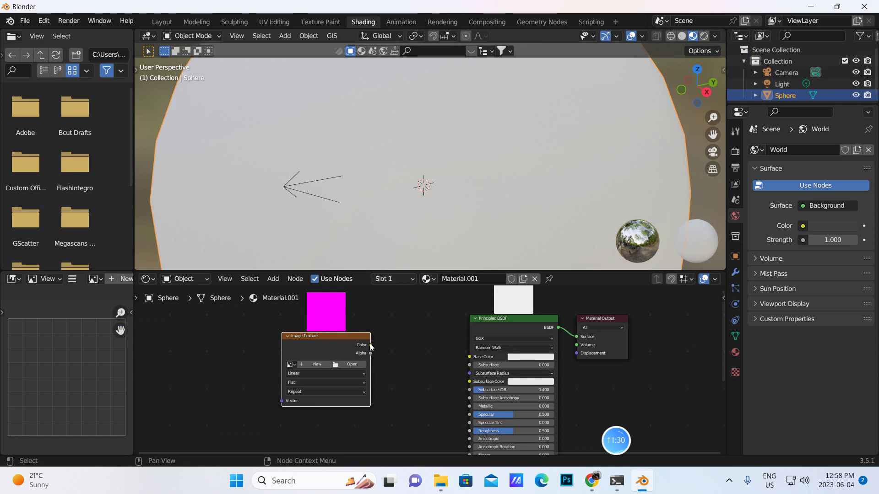
left_click_drag(370, 344, 465, 358)
middle_click_drag(431, 399, 406, 362)
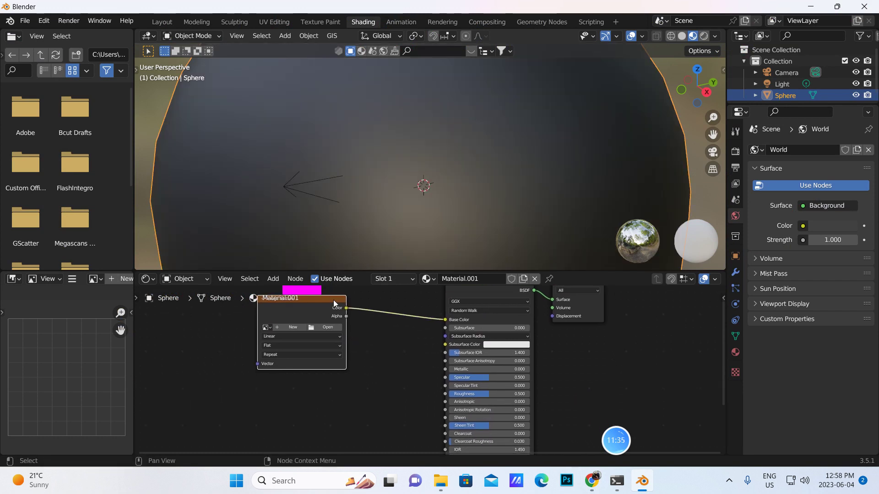
left_click_drag(364, 270, 348, 200)
left_click_drag(347, 273, 442, 355)
middle_click_drag(570, 335, 594, 439)
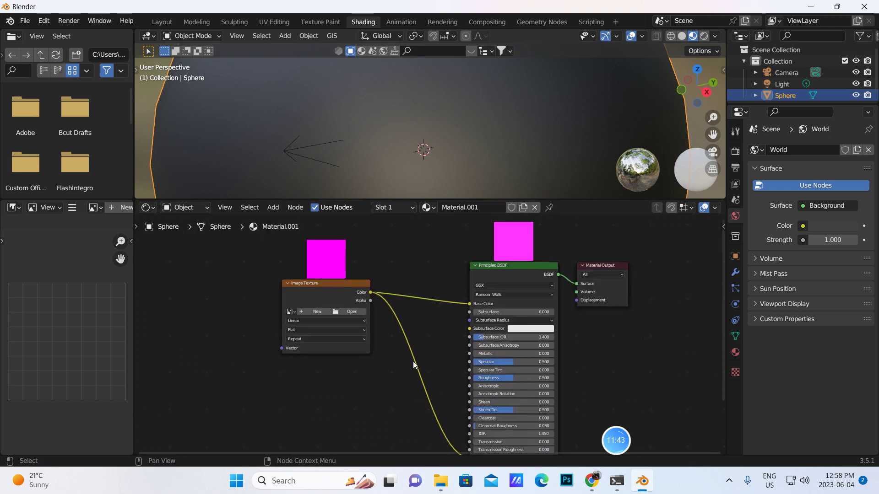
Step: Load digital_painting_sci_fi_city_ambient_lighting_cine.jpg from the Downloads folder into the Image Texture node
left_click(353, 312)
left_click(32, 221)
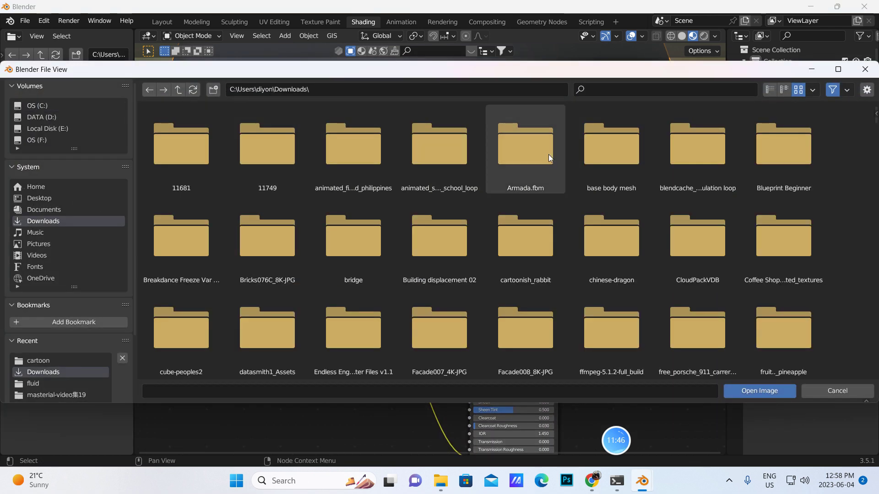
left_click(593, 87)
type("digi")
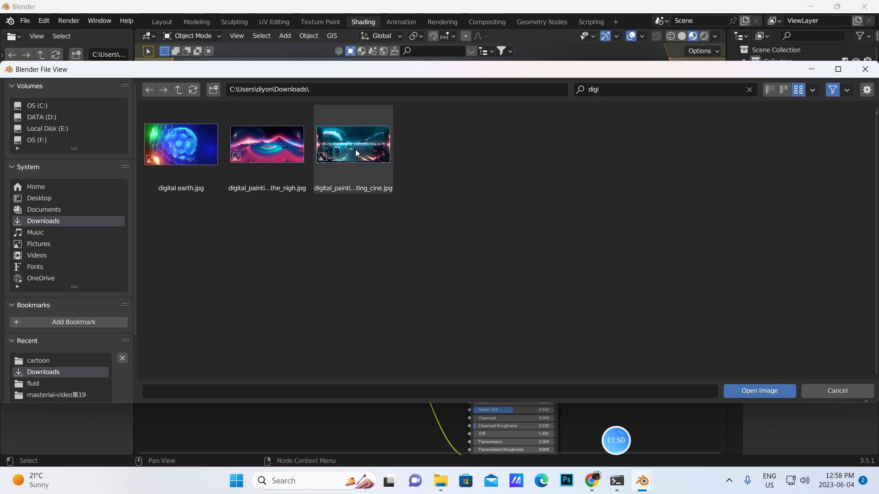
left_click(355, 148)
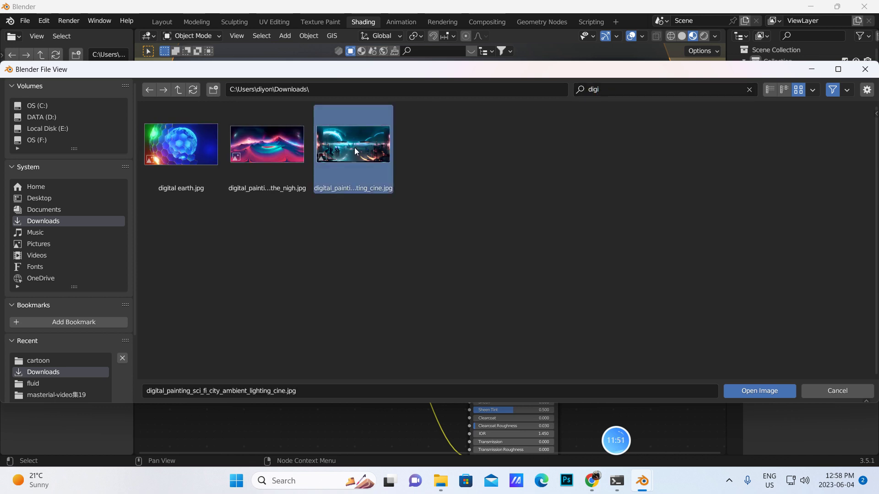
left_click(754, 391)
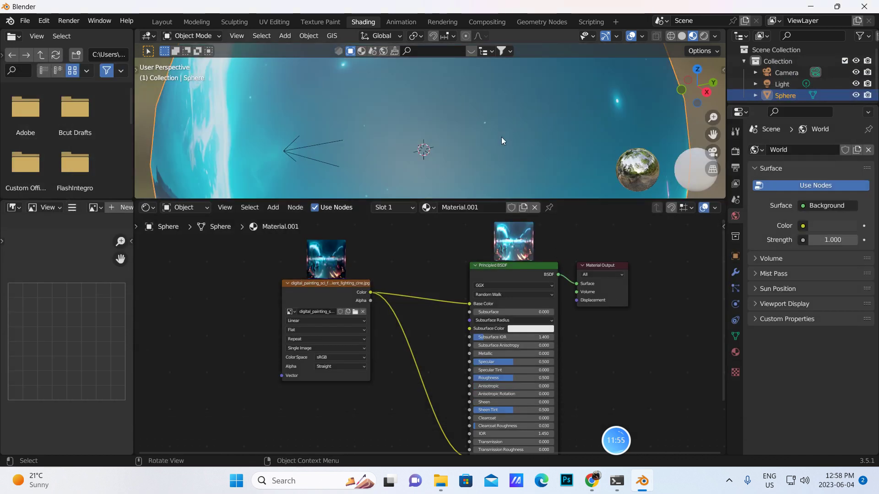
Step: Switch to the Layout workspace with Rendered viewport shading and view the textured environment sphere from inside
left_click(161, 22)
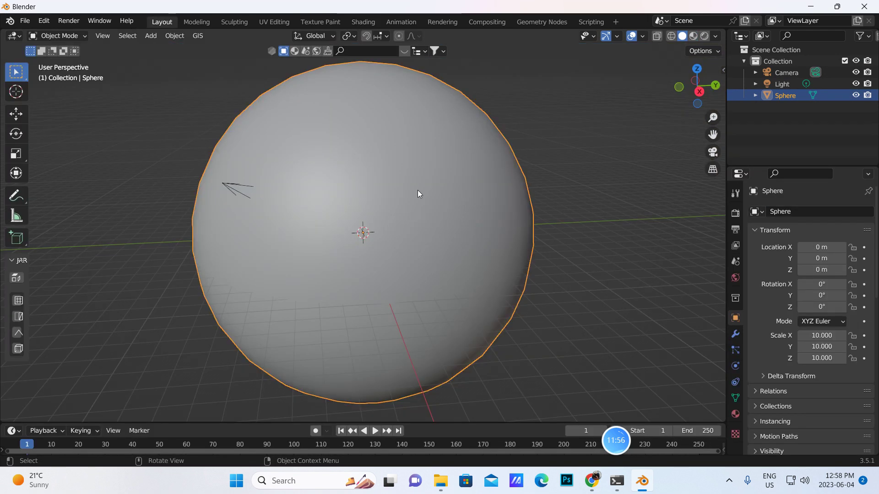
left_click(704, 35)
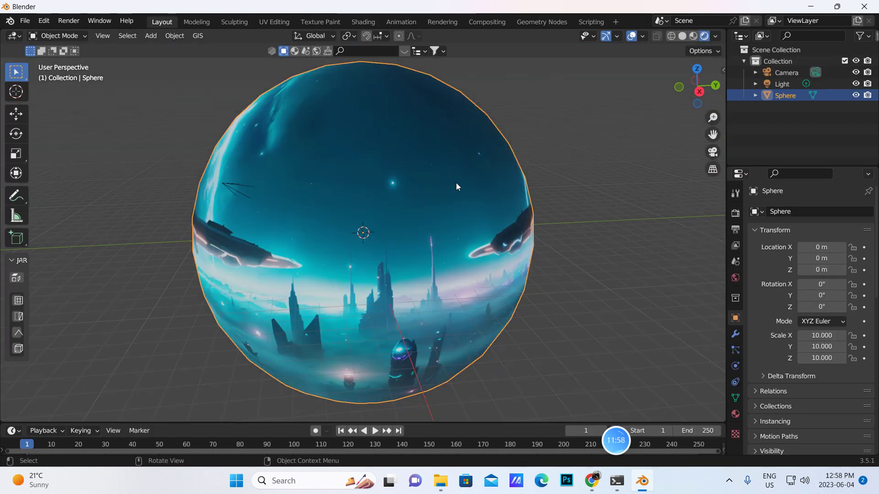
scroll(451, 221, "up", 10)
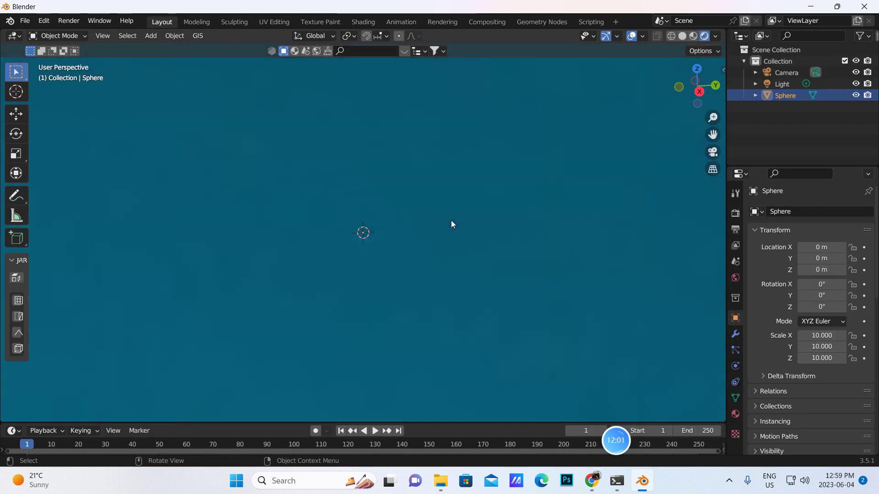
scroll(451, 220, "up", 2)
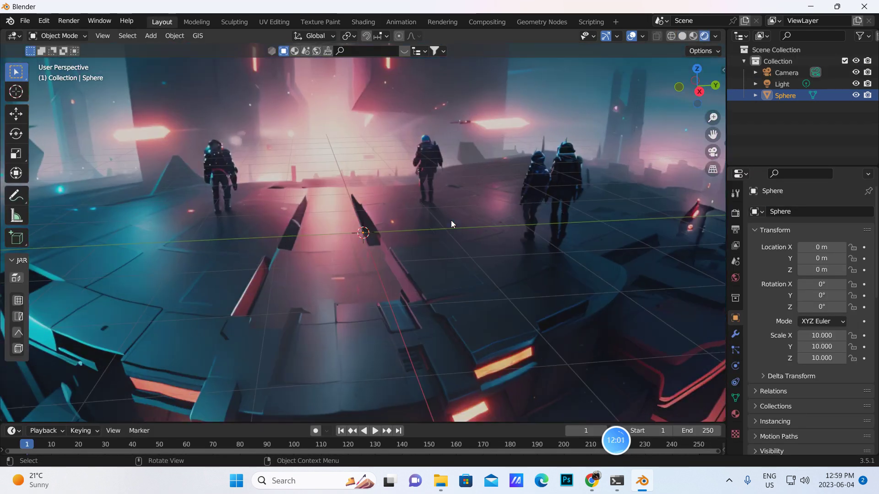
Step: Add a UV sphere at the centre of the environment and shade it smooth
left_click(151, 36)
mouse_move(196, 48)
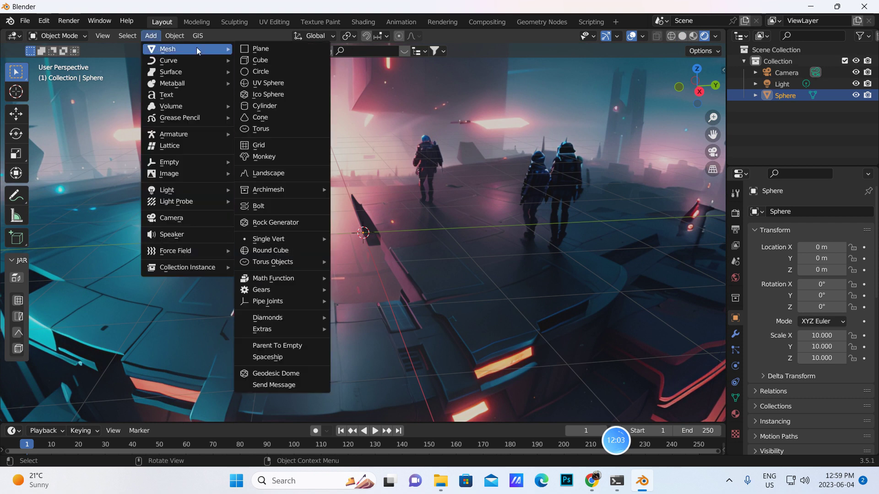
left_click(267, 83)
right_click(353, 216)
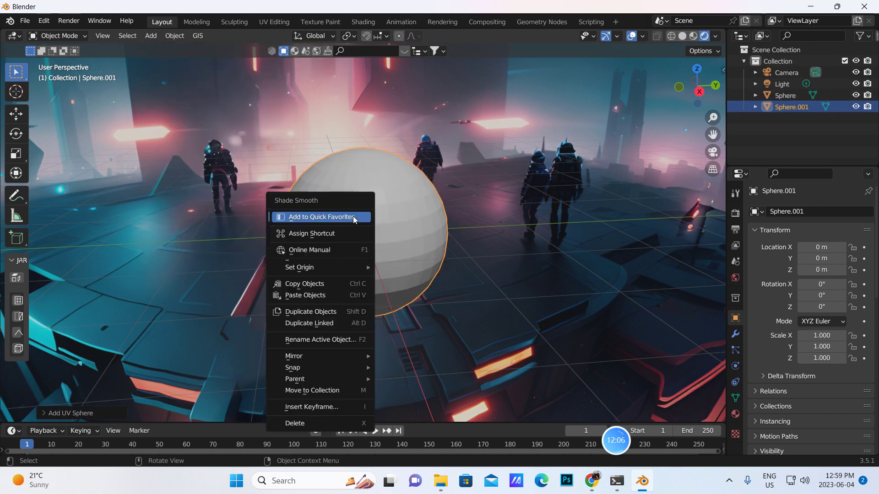
left_click(320, 218)
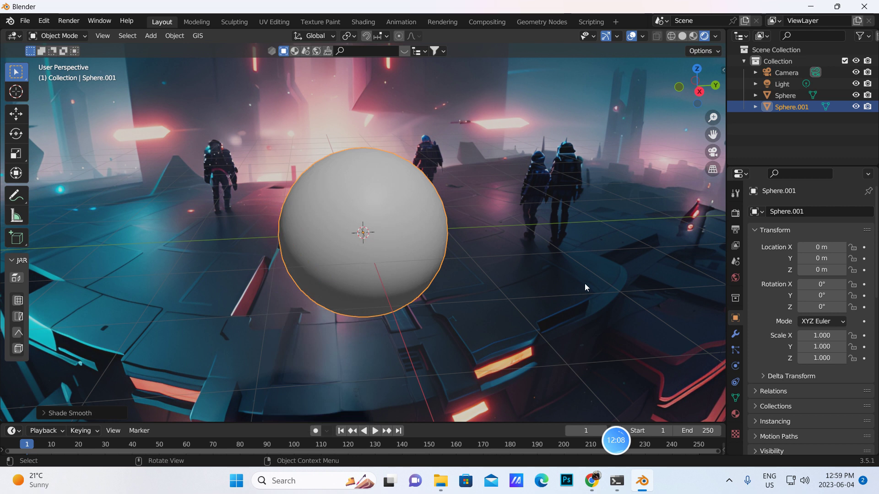
Step: Create a new material for the small UV sphere
left_click(737, 413)
left_click(799, 259)
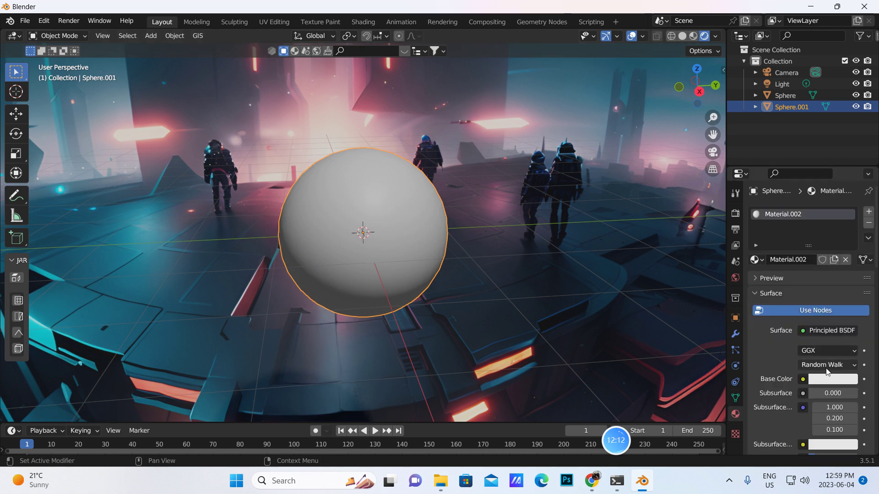
scroll(826, 372, "down", 5)
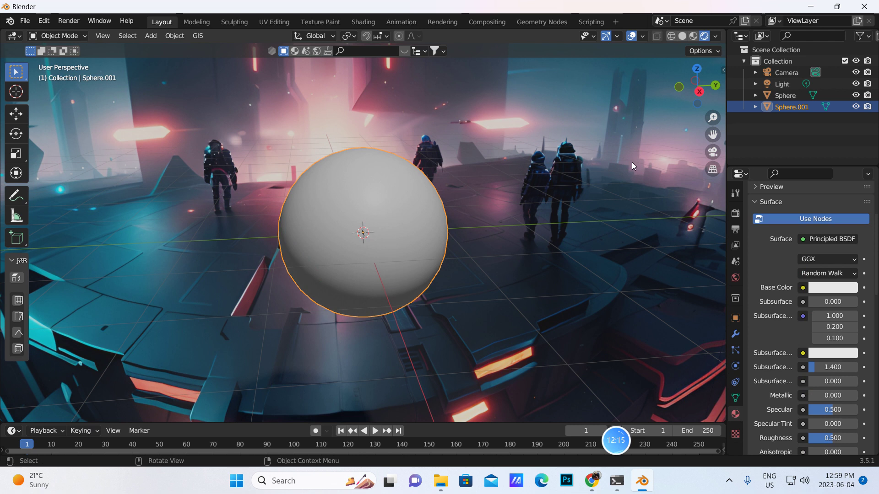
Step: Set the render engine to Cycles with GPU Compute as the device
left_click(735, 213)
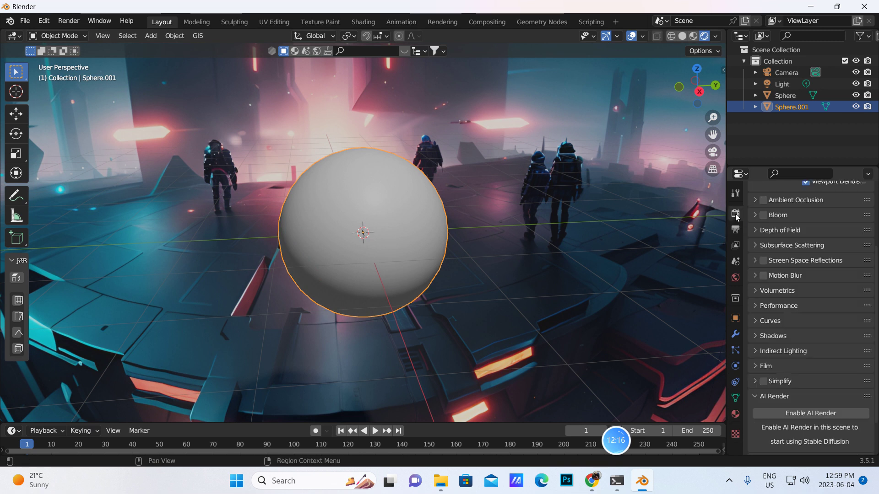
scroll(775, 223, "up", 5)
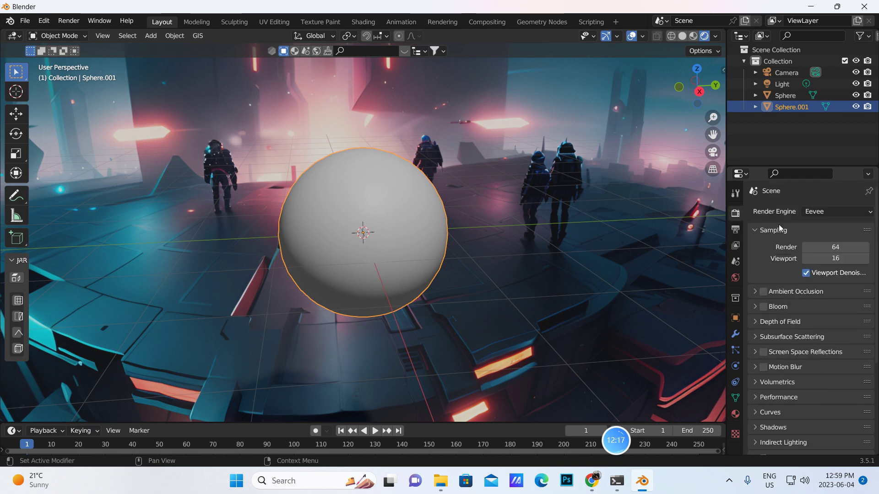
left_click(870, 214)
left_click(818, 250)
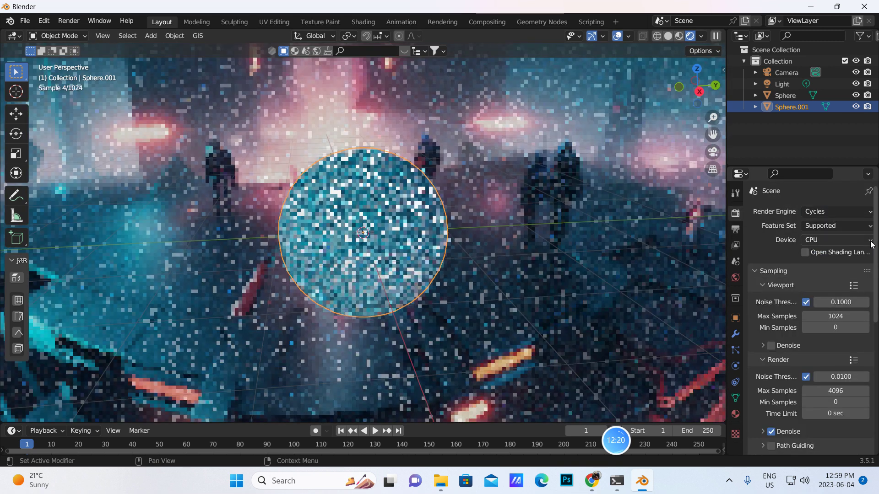
left_click(869, 240)
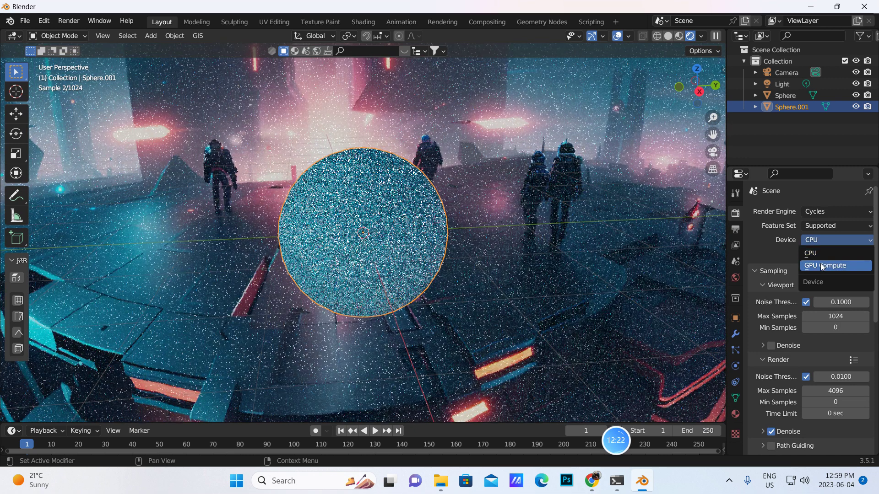
left_click(822, 267)
Step: Set the final render's noise threshold to 0.5 and its max samples to 128
double_click(830, 364)
type("0.5")
key("Return")
double_click(842, 377)
type("128")
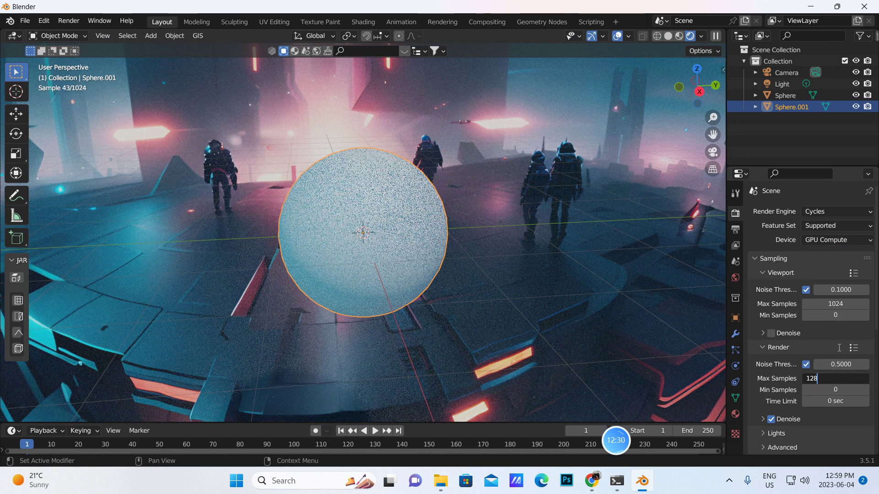
key("Return")
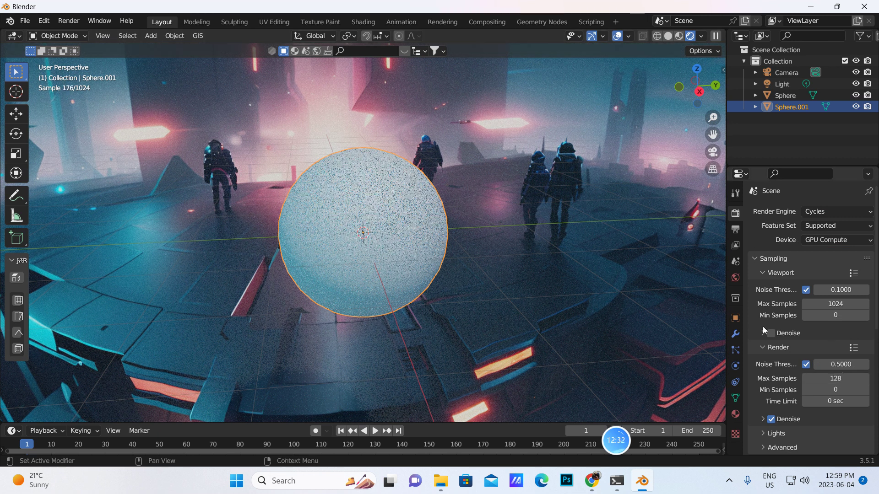
Step: Make the small sphere's material mirror-like with Metallic 1.000 and Roughness 0.000
left_click(735, 413)
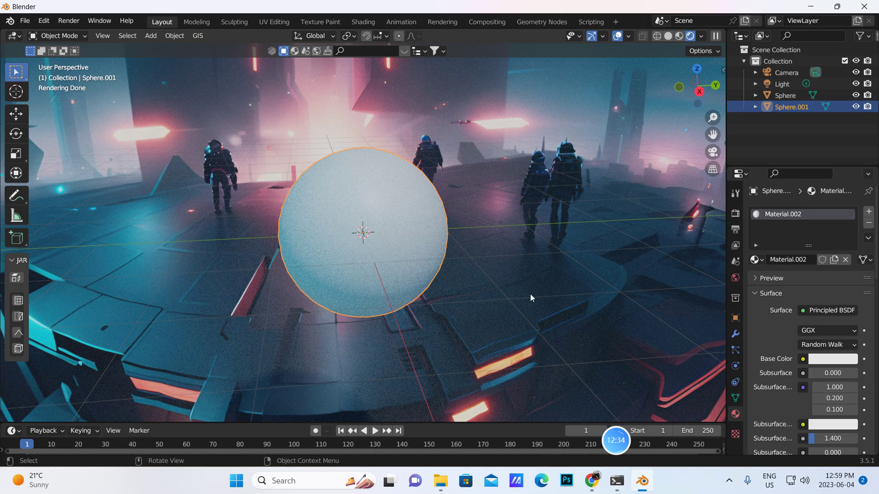
scroll(841, 401, "down", 5)
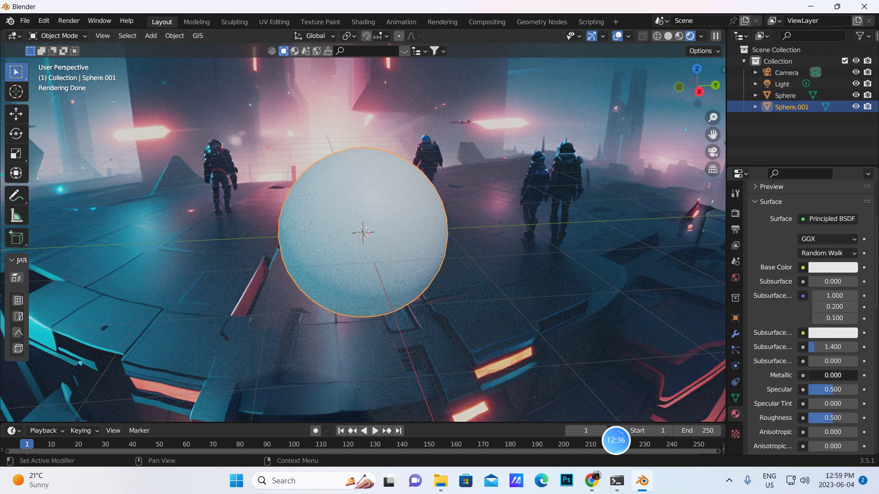
left_click_drag(819, 375, 856, 375)
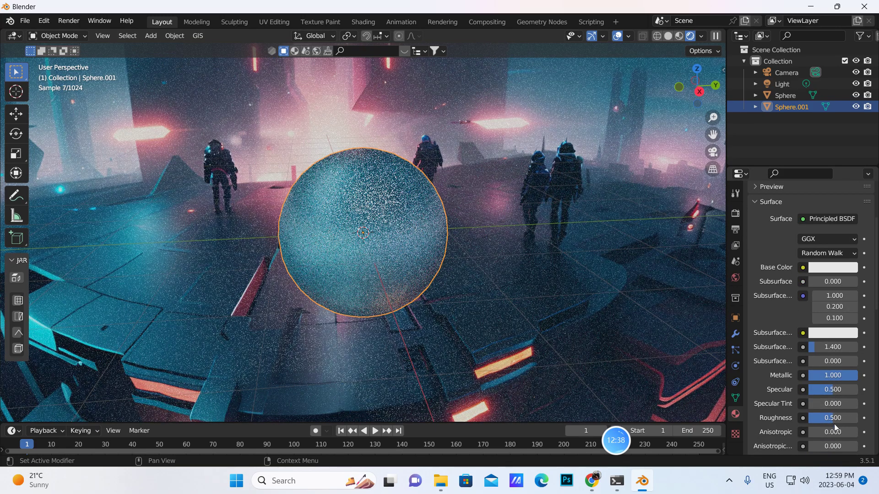
left_click_drag(834, 418, 809, 418)
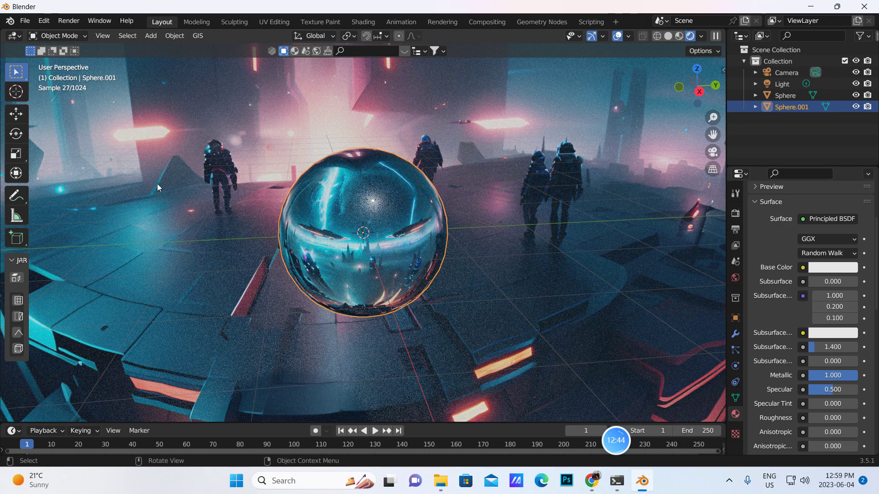
Step: Lock the camera to the view and frame the mirror sphere in front of the spaceship, pulled back slightly
middle_click_drag(469, 222, 279, 205)
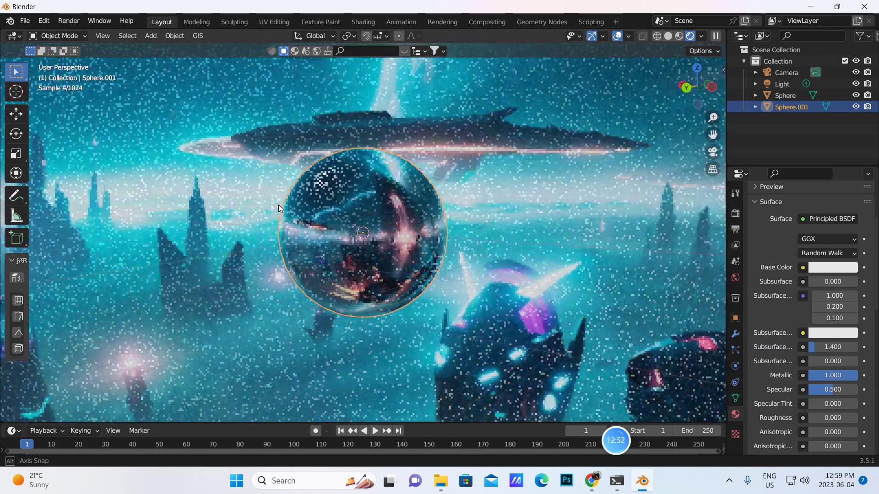
left_click(712, 152)
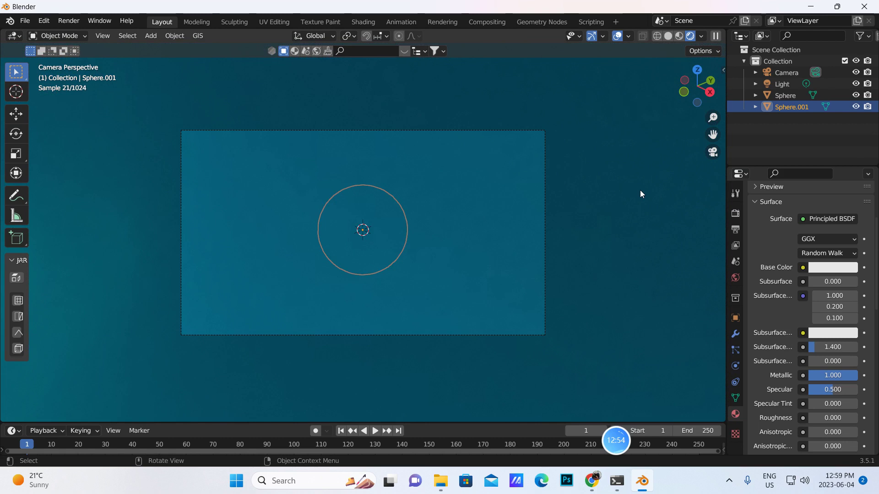
key("n")
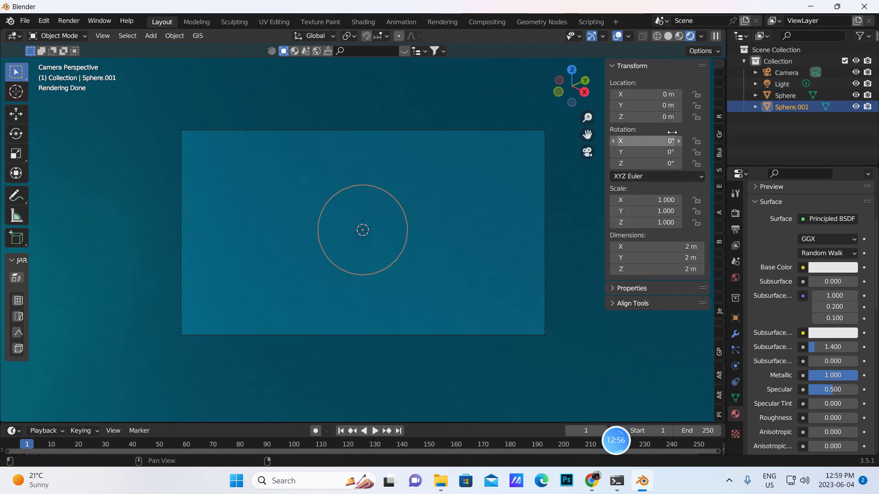
left_click(719, 84)
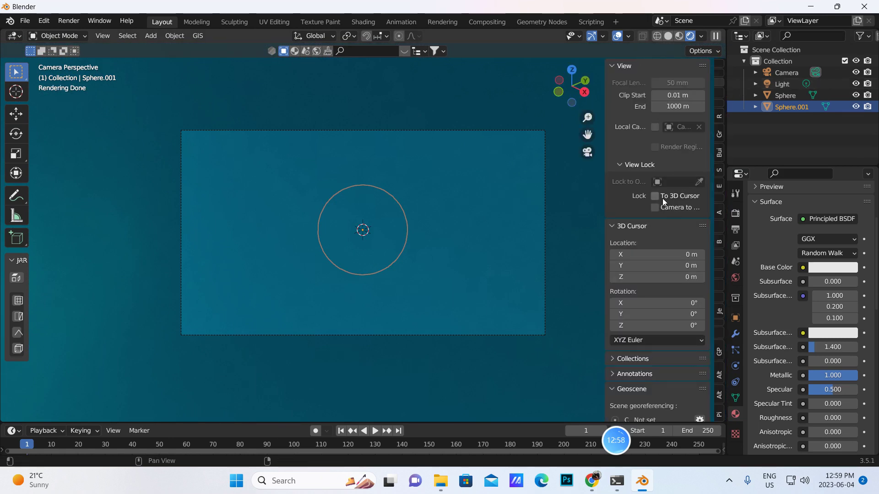
left_click(655, 208)
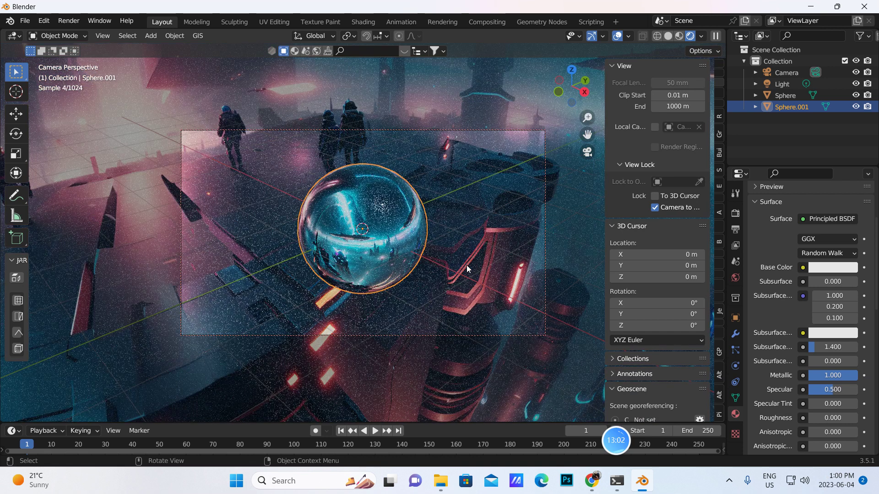
middle_click_drag(468, 263, 233, 238)
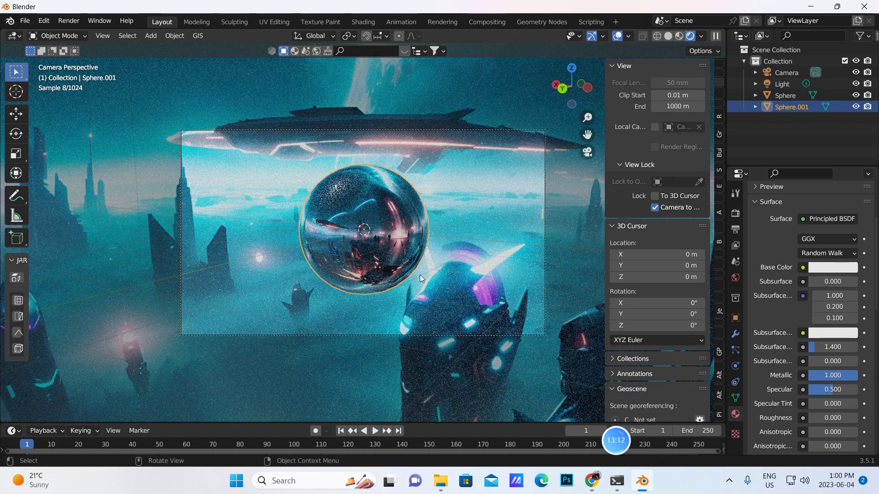
scroll(420, 275, "down", 2)
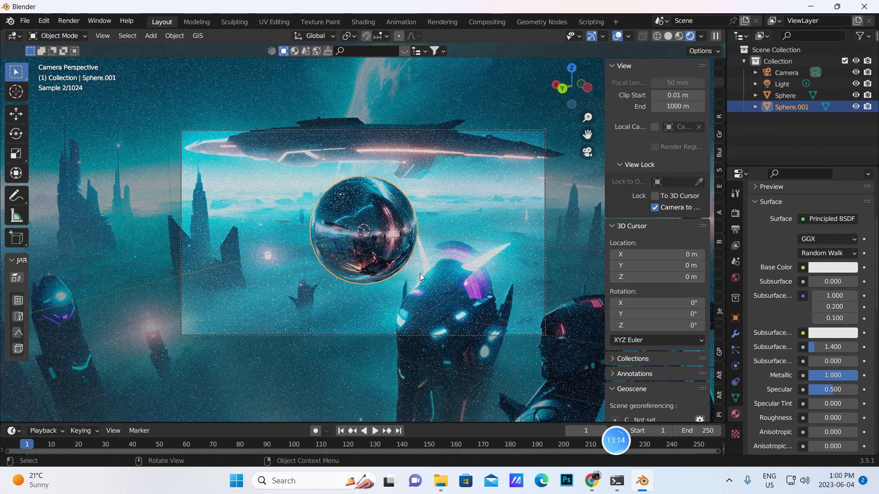
Step: Set the camera's lens shift to X -0.020 and Y 0.130
left_click(770, 73)
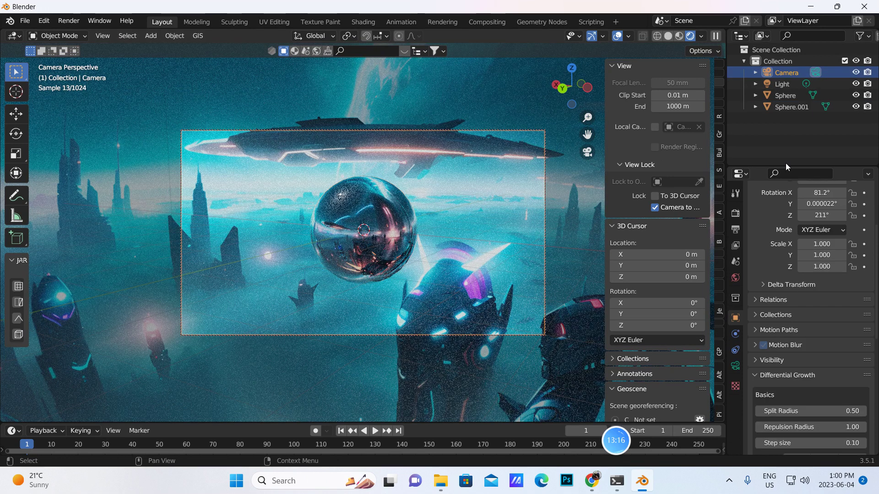
left_click(735, 366)
scroll(829, 279, "up", 5)
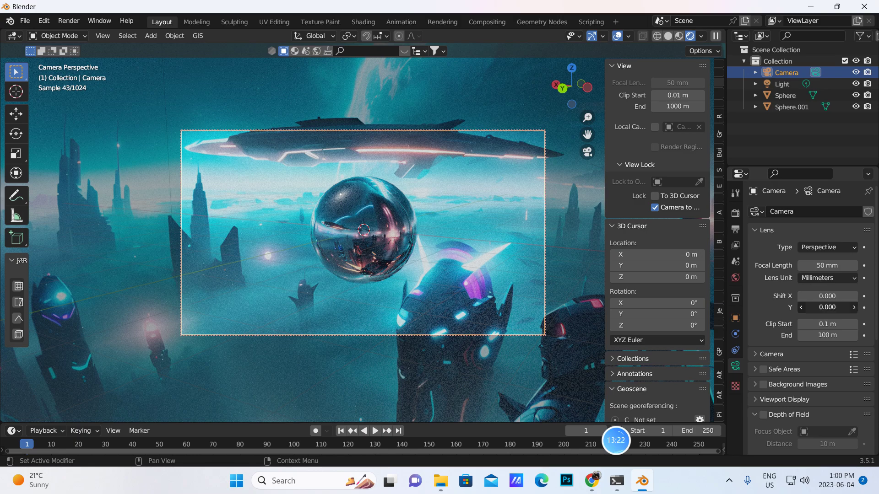
left_click_drag(827, 308, 854, 307)
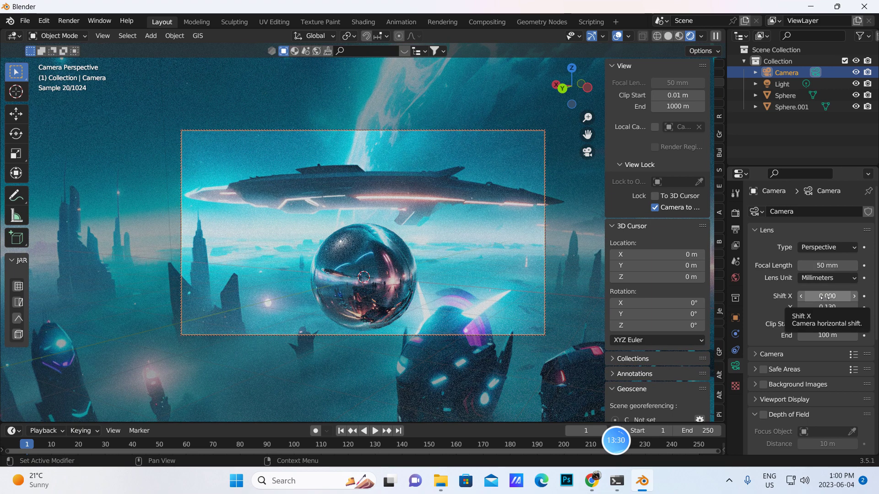
mouse_move(827, 296)
left_mouse_down()
mouse_move(808, 297)
mouse_move(827, 297)
left_mouse_up()
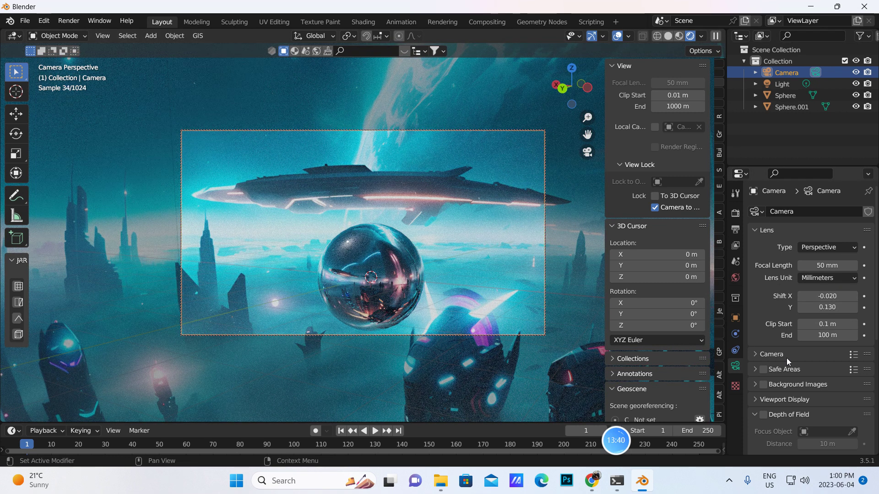
Step: Set the camera's clip end distance to 500 m
left_click(824, 332)
type("500")
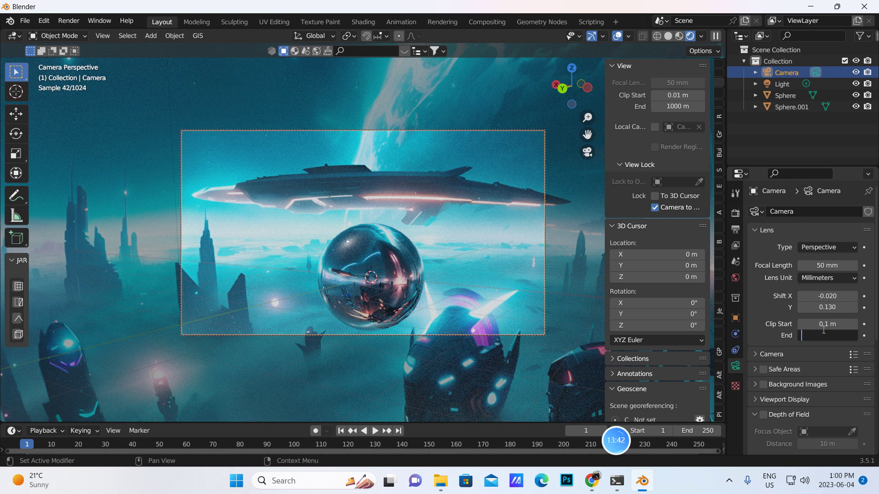
key("Return")
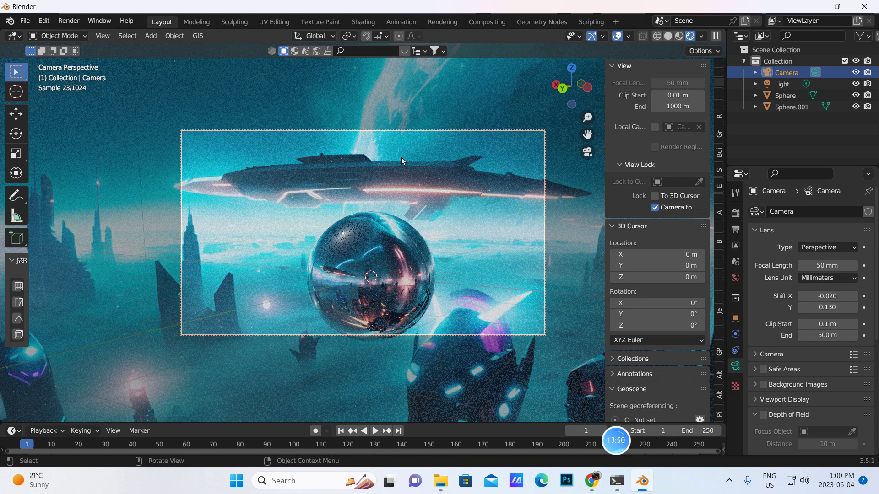
Step: Reframe through the locked camera so the sphere sits beneath the spaceship's nose with the city towers beside it
mouse_move(473, 267)
middle_mouse_down()
mouse_move(464, 270)
mouse_move(465, 219)
mouse_move(474, 258)
mouse_move(462, 274)
middle_mouse_up()
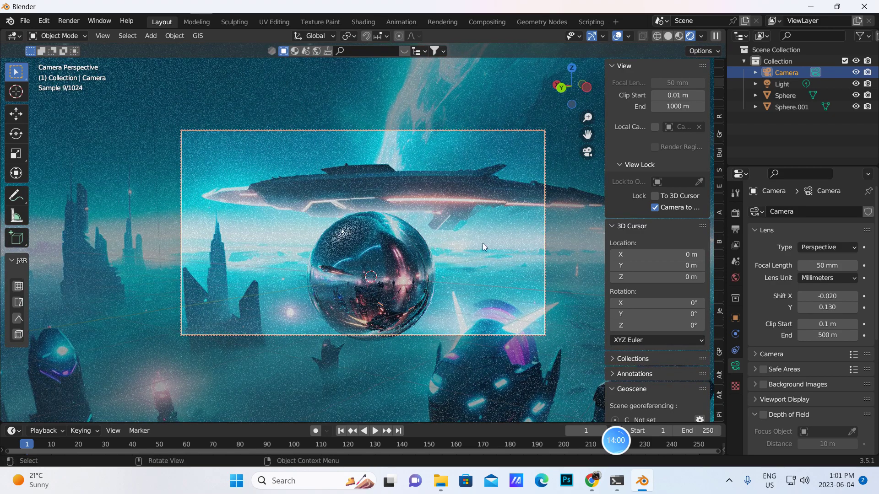
left_click(656, 208)
key("n")
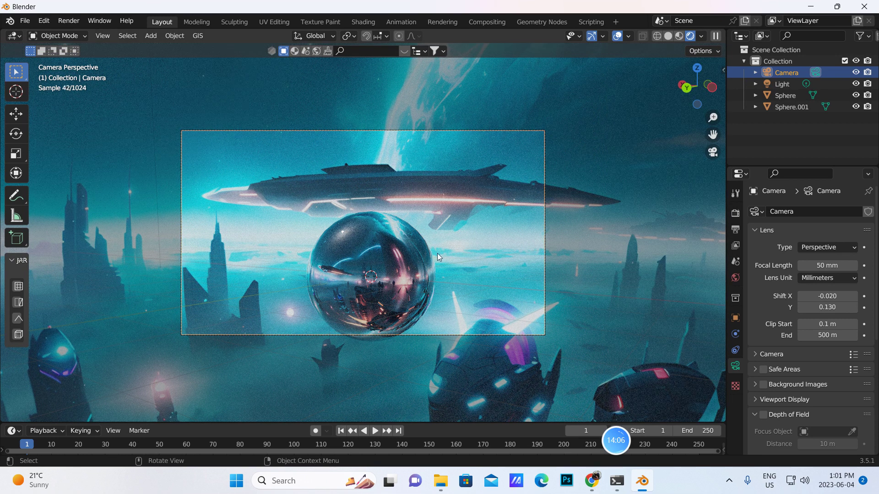
key("n")
left_click(655, 207)
middle_click_drag(424, 251, 399, 258)
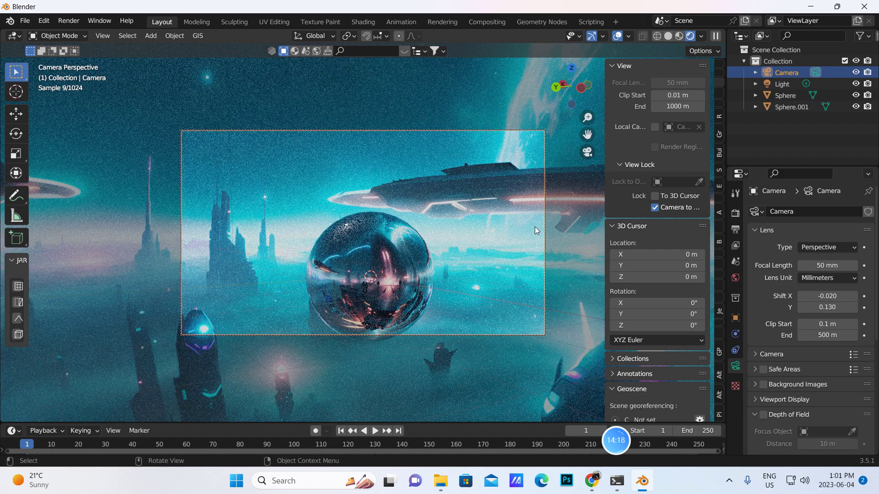
key("n")
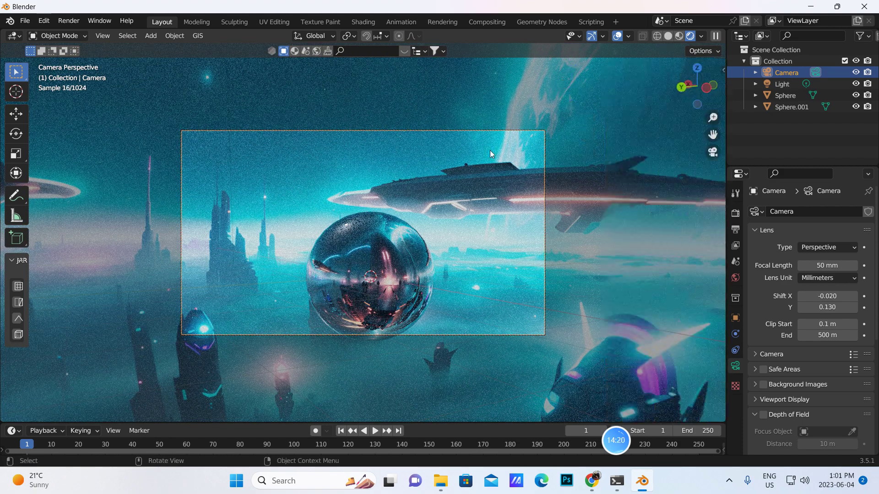
Step: Render the camera view as a still image and minimise the render window
left_click(68, 21)
left_click(89, 34)
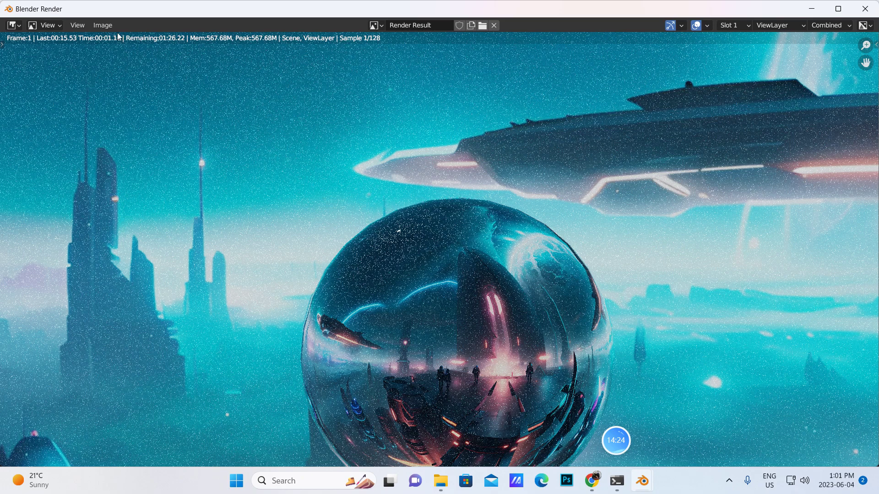
left_click(101, 27)
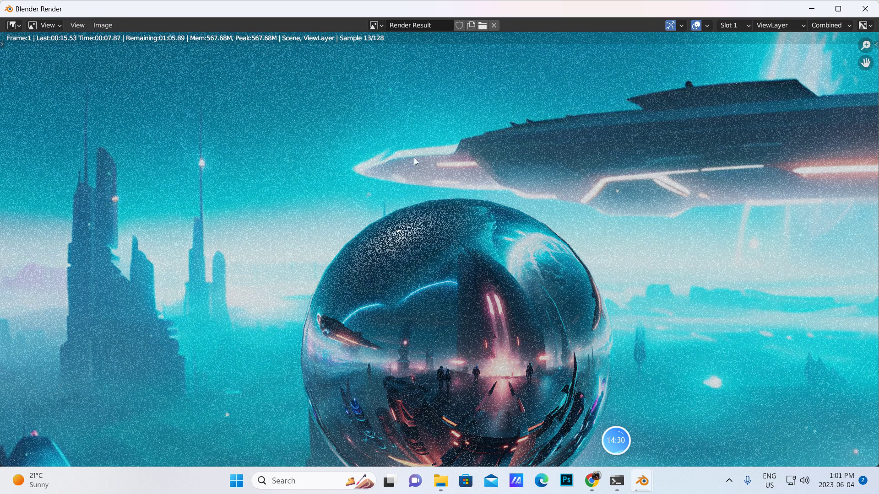
left_click(100, 25)
left_click(100, 26)
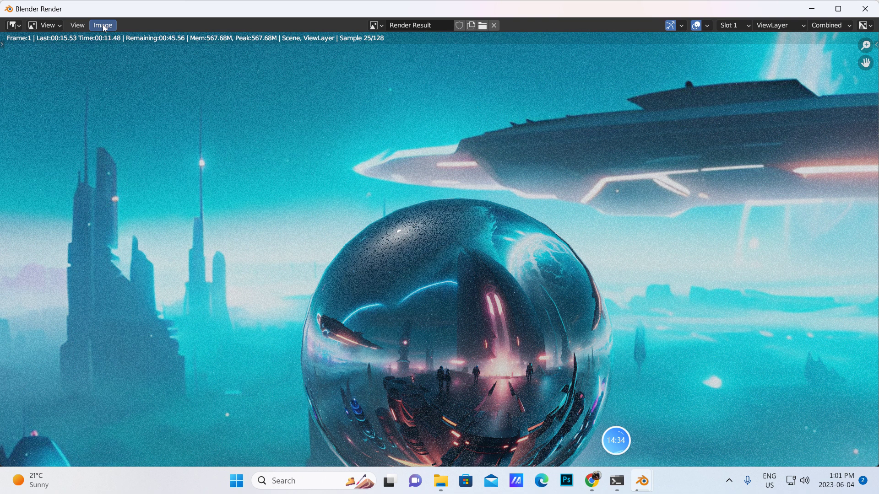
left_click(102, 26)
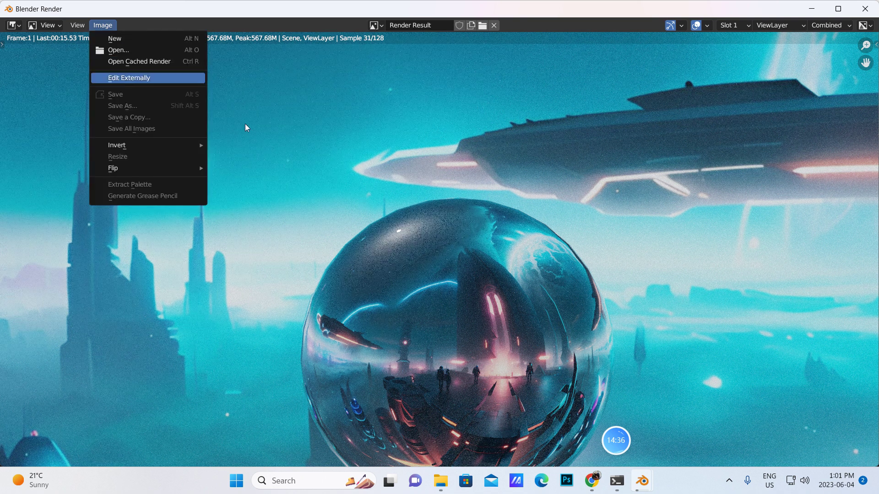
left_click(103, 26)
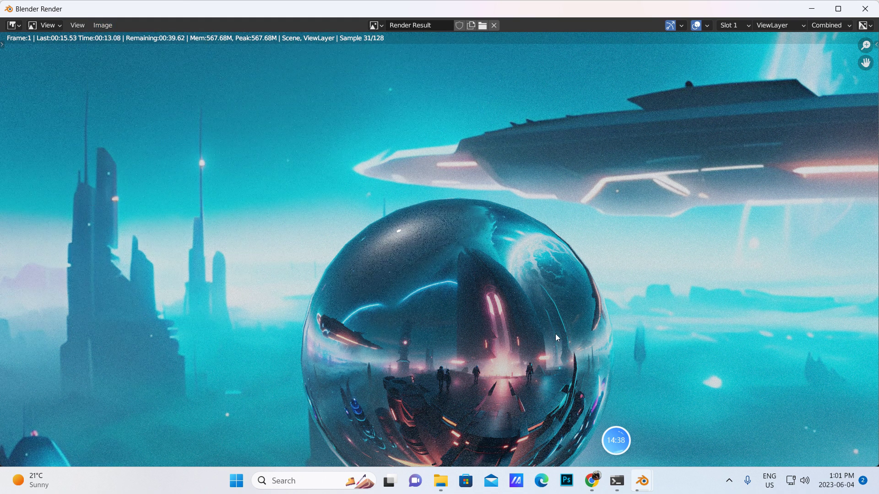
left_click(103, 26)
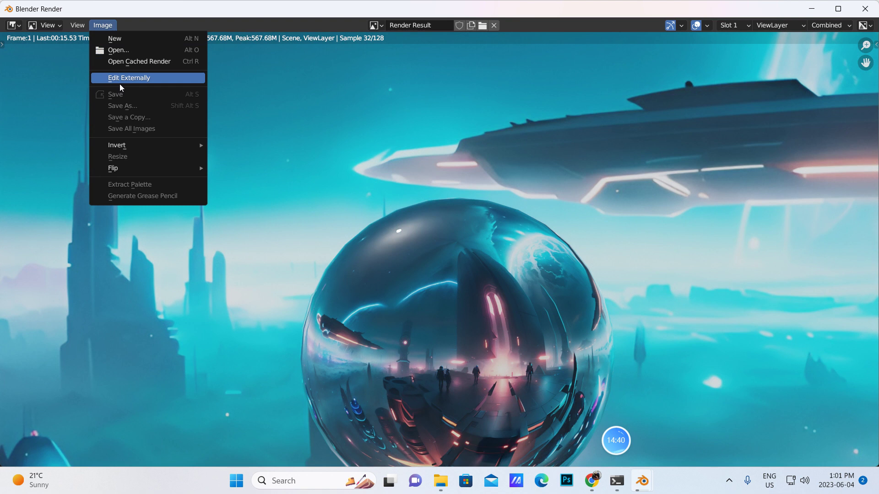
key("Escape")
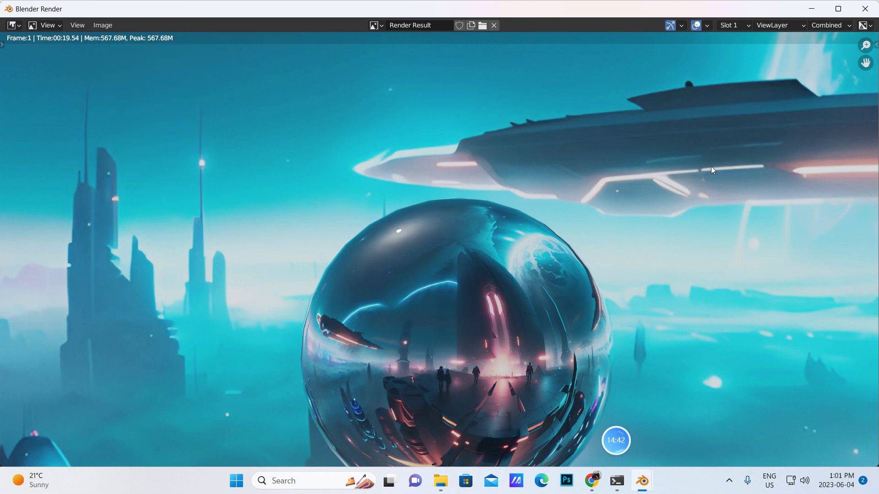
left_click(813, 9)
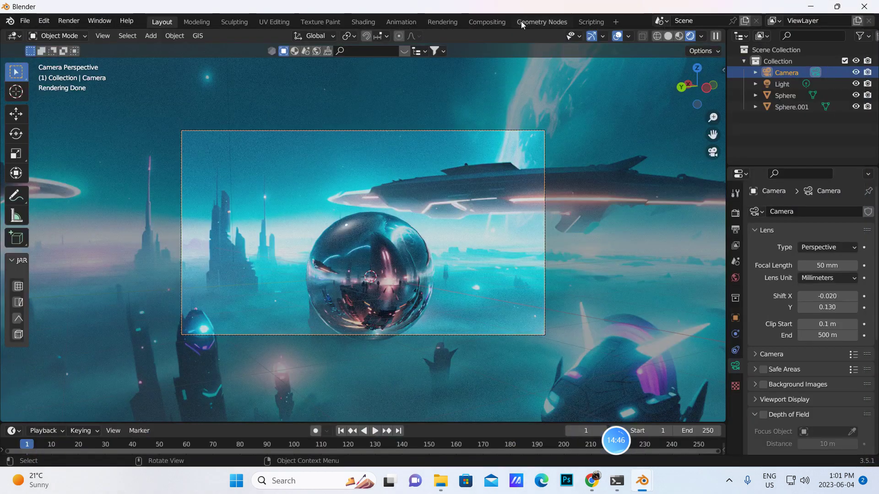
Step: Enable compositing nodes and move the Render Layers and Composite nodes apart to make room between them
left_click(490, 19)
left_click(127, 36)
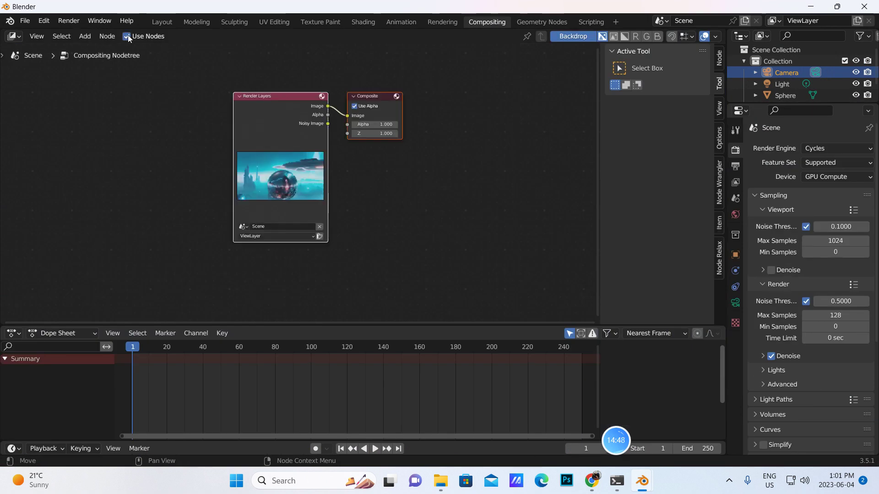
key("n")
left_click_drag(337, 105, 105, 133)
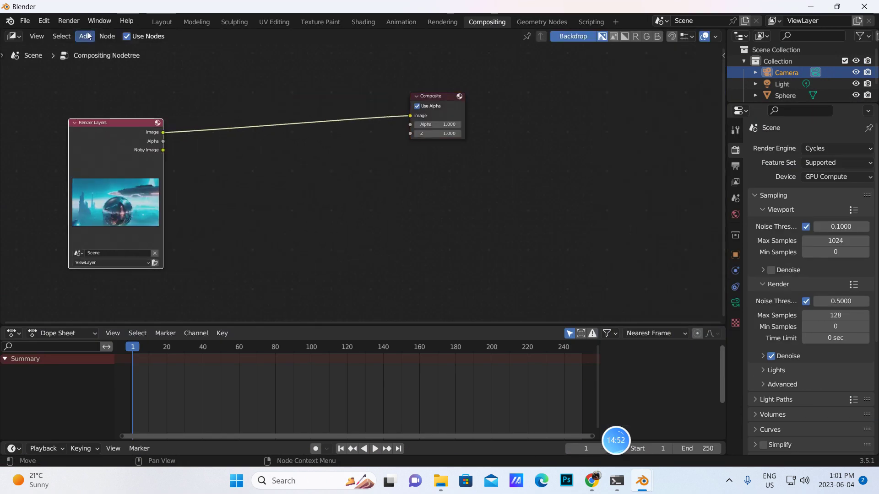
Step: Insert a Glare node set to Streaks on the link between Render Layers and Composite
left_click(86, 37)
left_click(93, 51)
type("glare")
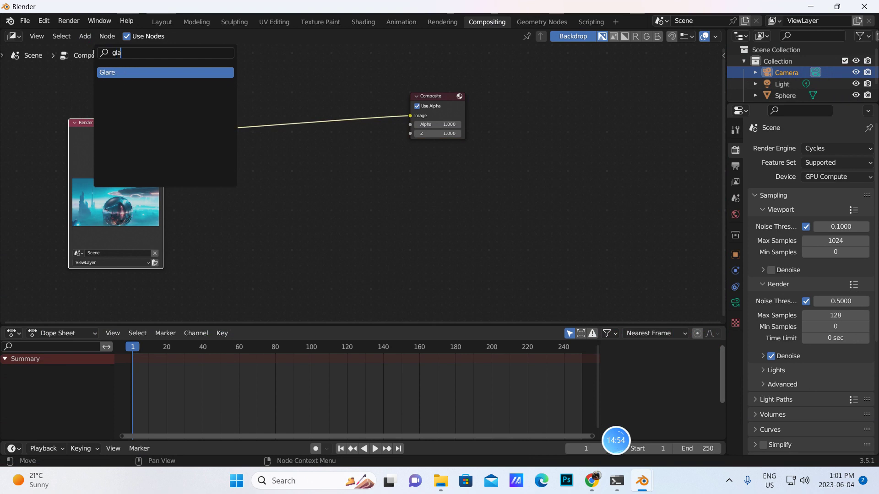
left_click(119, 73)
left_click(291, 136)
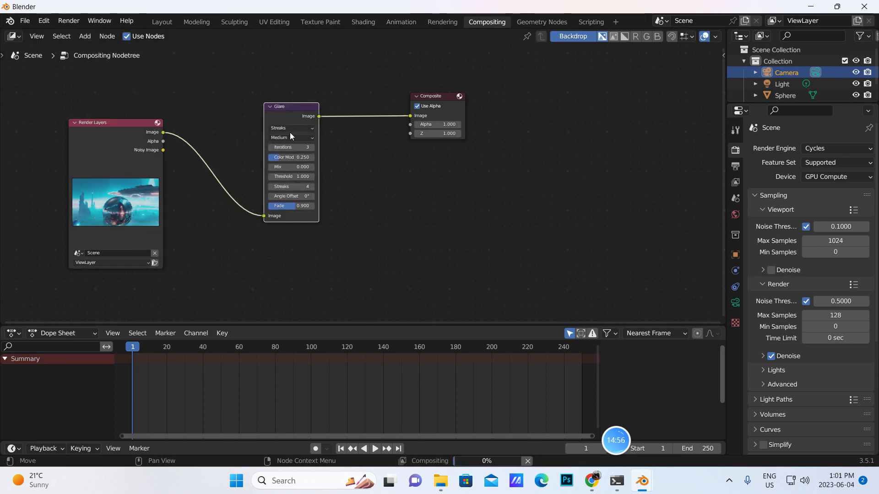
scroll(359, 204, "up", 2)
left_click_drag(284, 210, 259, 213)
Step: Render the camera view again with the glare effect applied
left_click(158, 22)
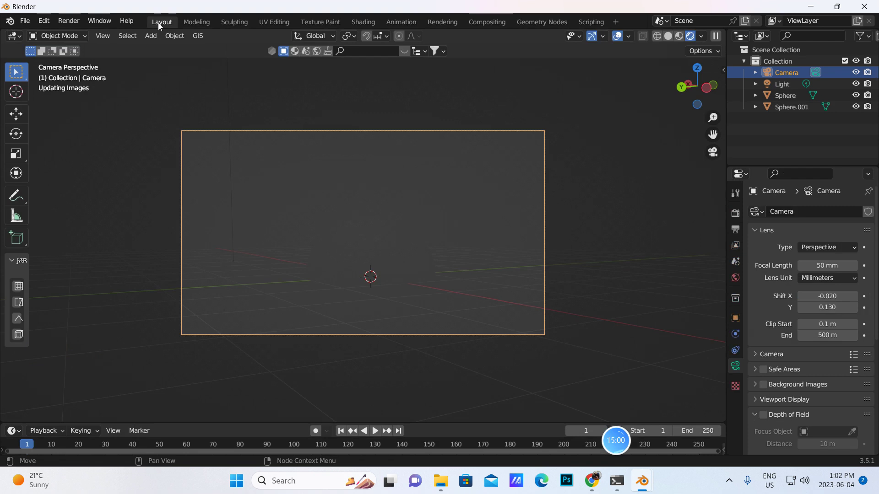
left_click(68, 21)
left_click(81, 33)
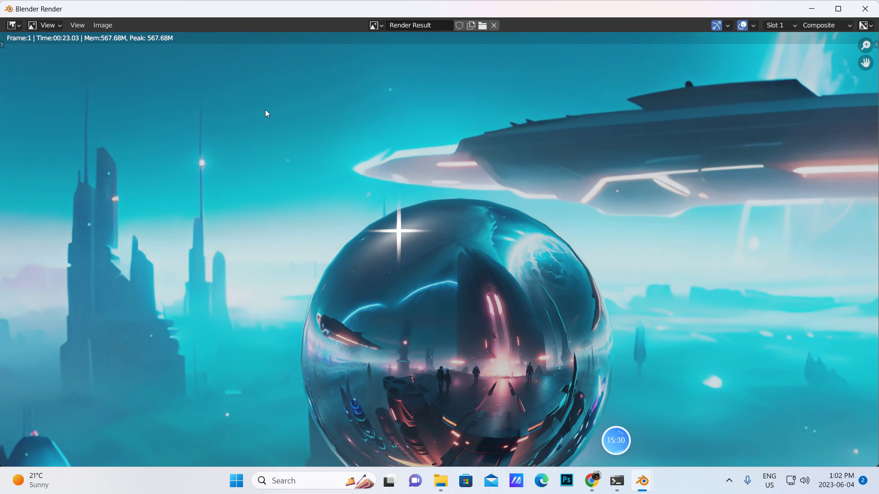
Step: Save the rendered image to the Downloads folder in JPEG format as untitled.jpg
left_click(103, 26)
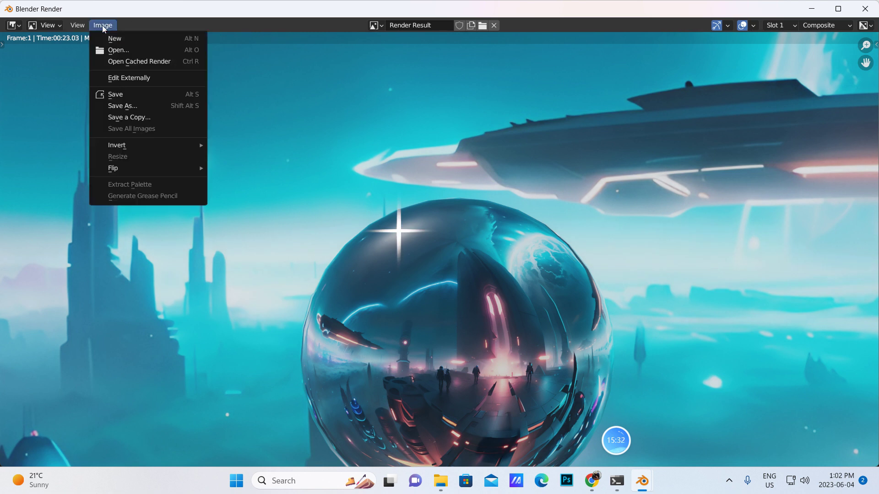
left_click(112, 95)
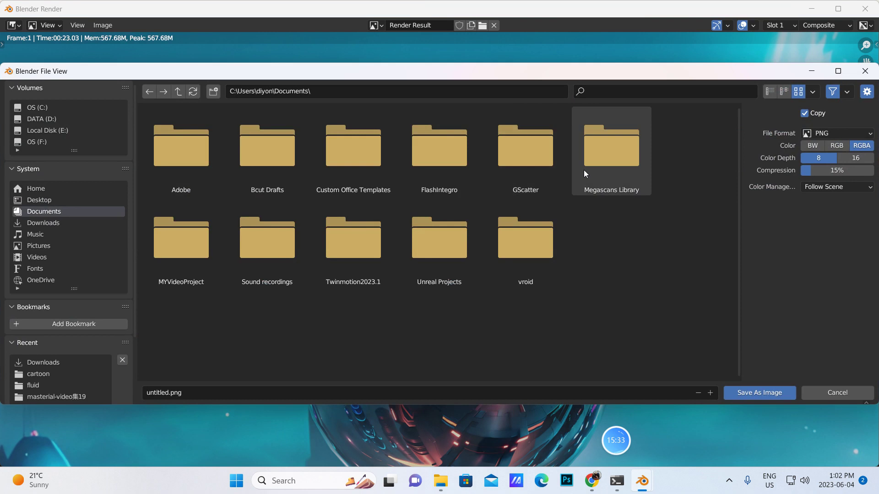
left_click(54, 223)
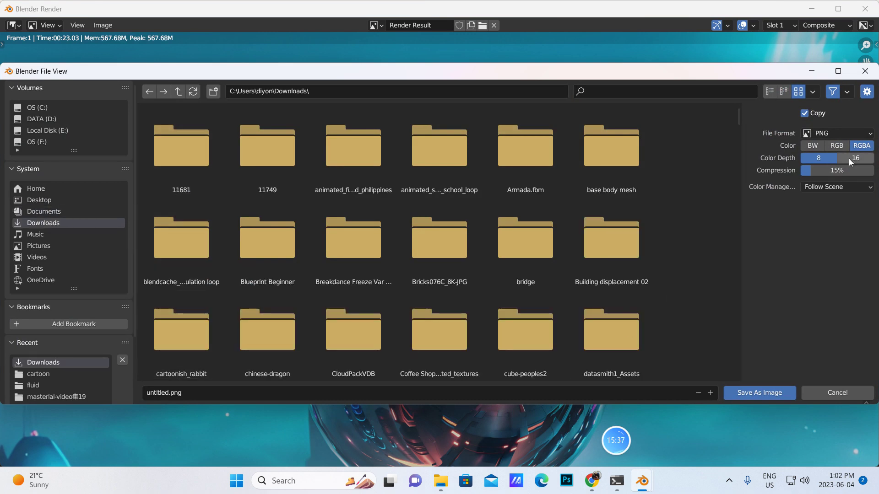
left_click(838, 134)
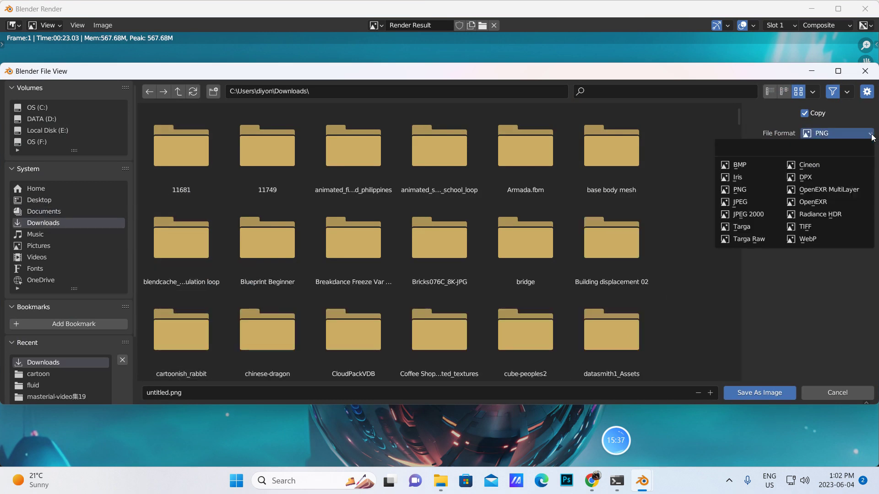
left_click(749, 202)
mouse_move(611, 441)
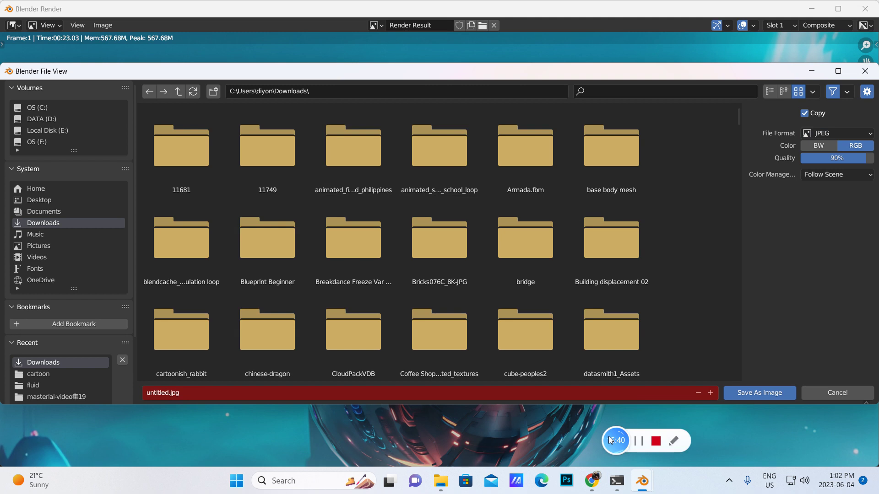